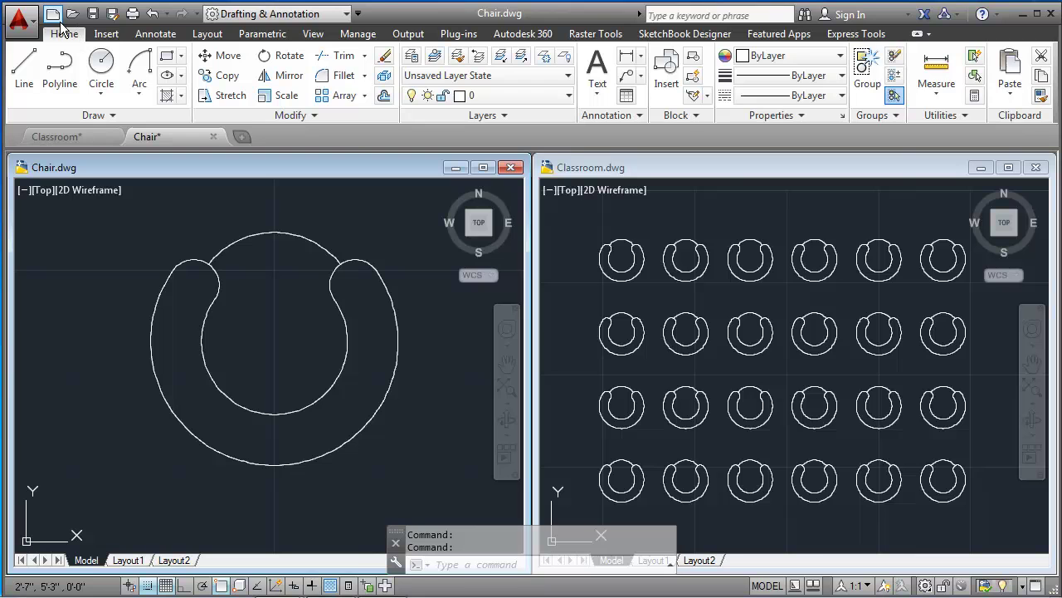
Create a new drawing from the acad template and set its length units to Architectural with 0'-0" precision.
click(53, 14)
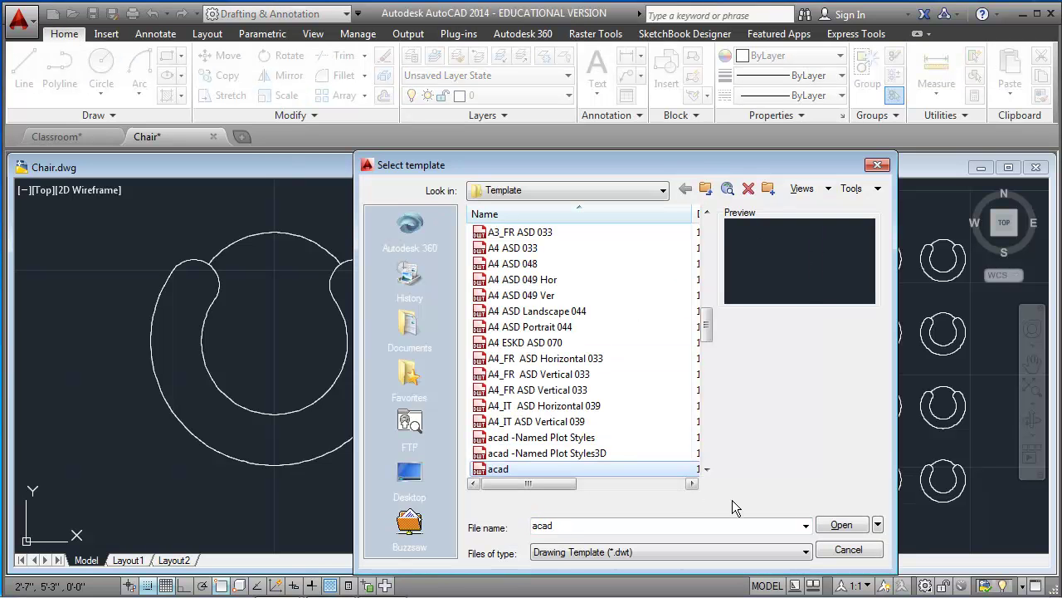
click(845, 525)
text(units)
key(Return)
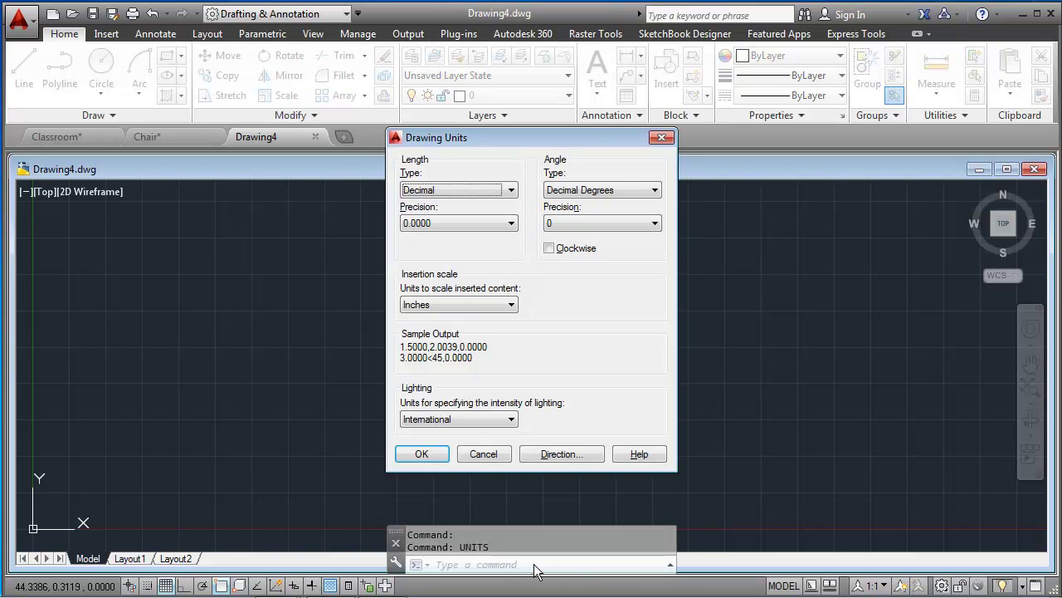
click(455, 188)
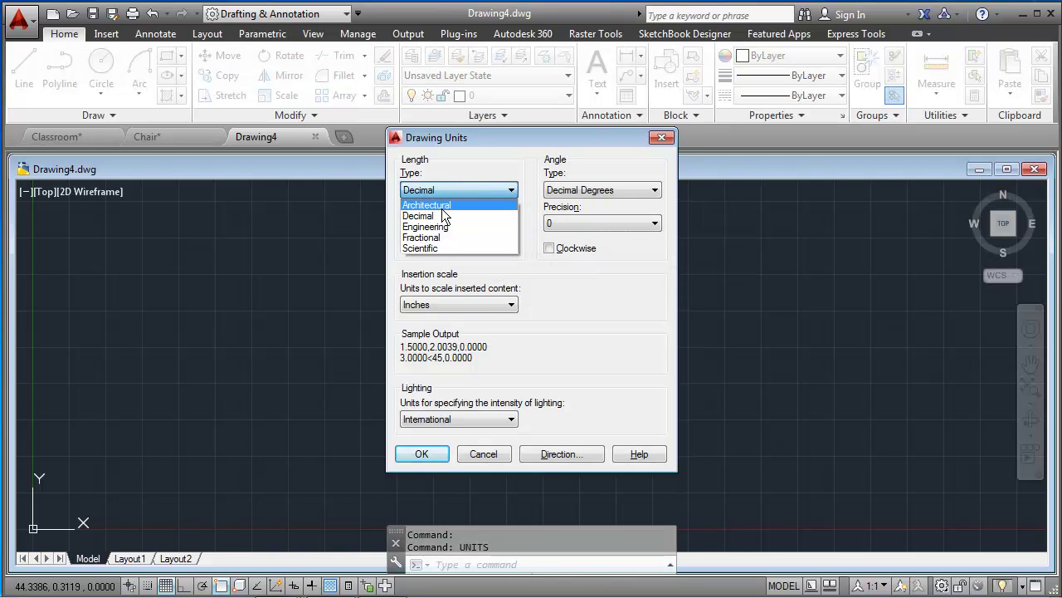
click(442, 206)
click(445, 218)
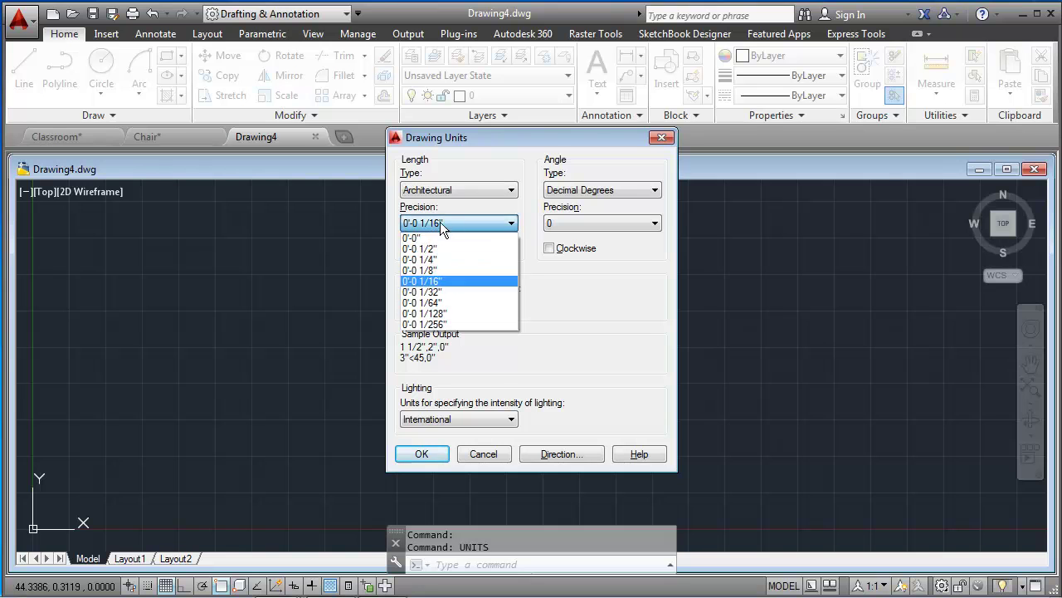
click(431, 236)
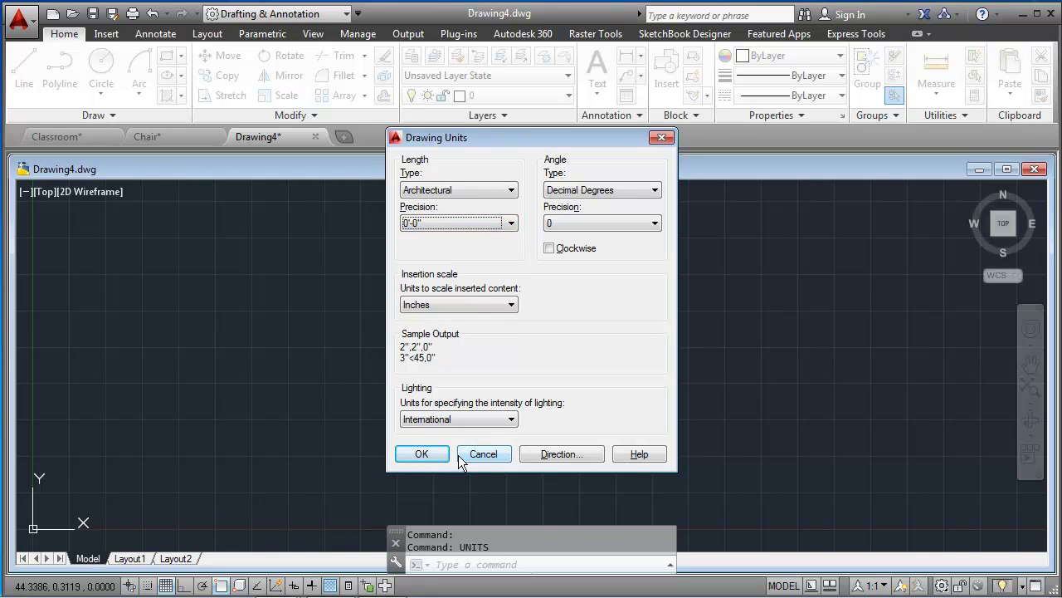
click(425, 455)
Set the drawing limits, keeping the default lower-left corner and entering 30',20' as the upper-right corner.
text(LI)
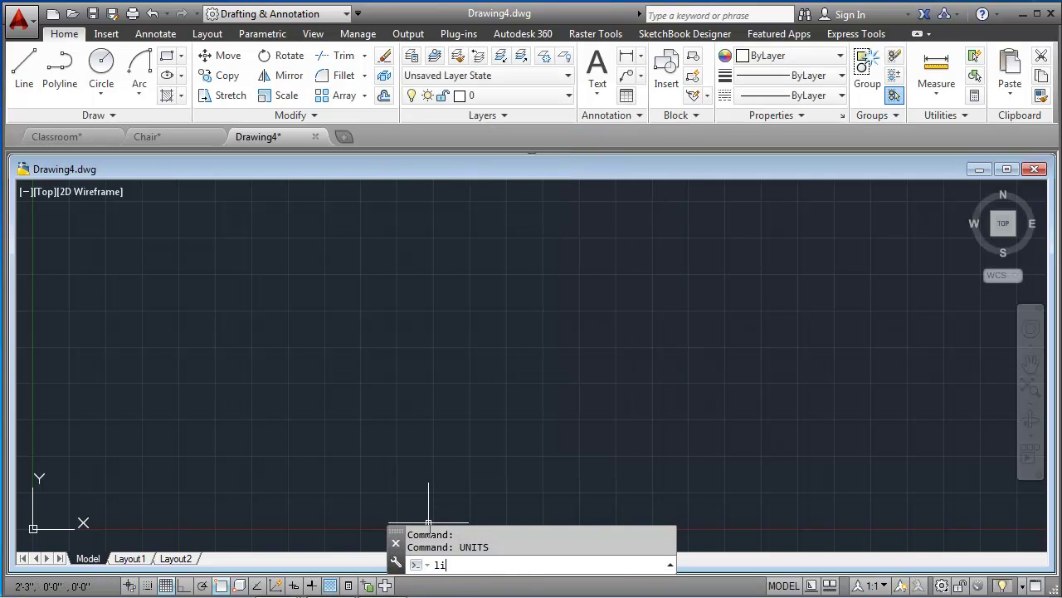
key(BackSpace)
key(BackSpace)
text(IMITs)
key(Return)
key(Return)
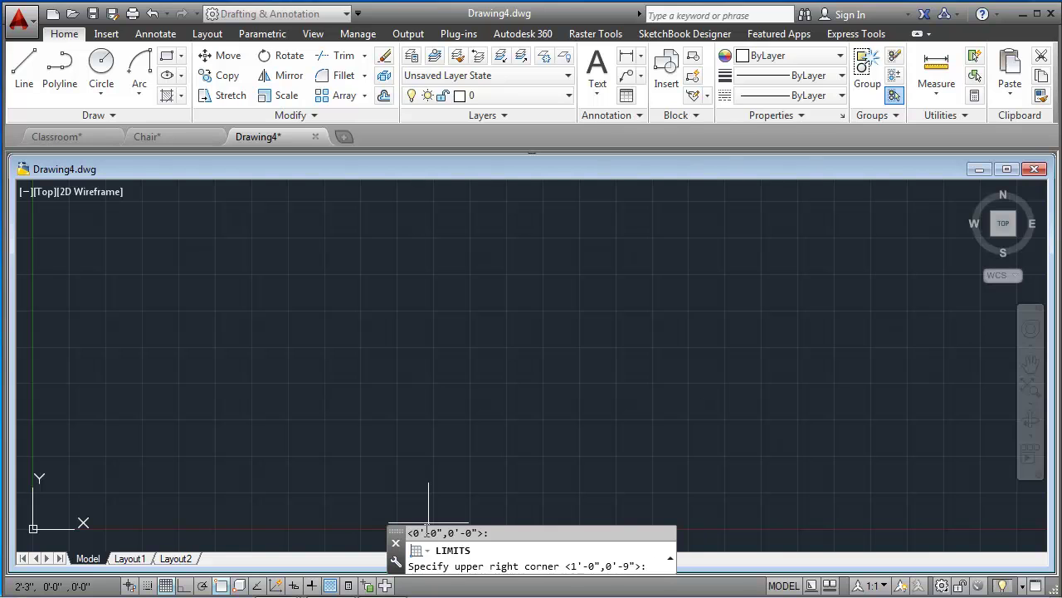
text(30',20)
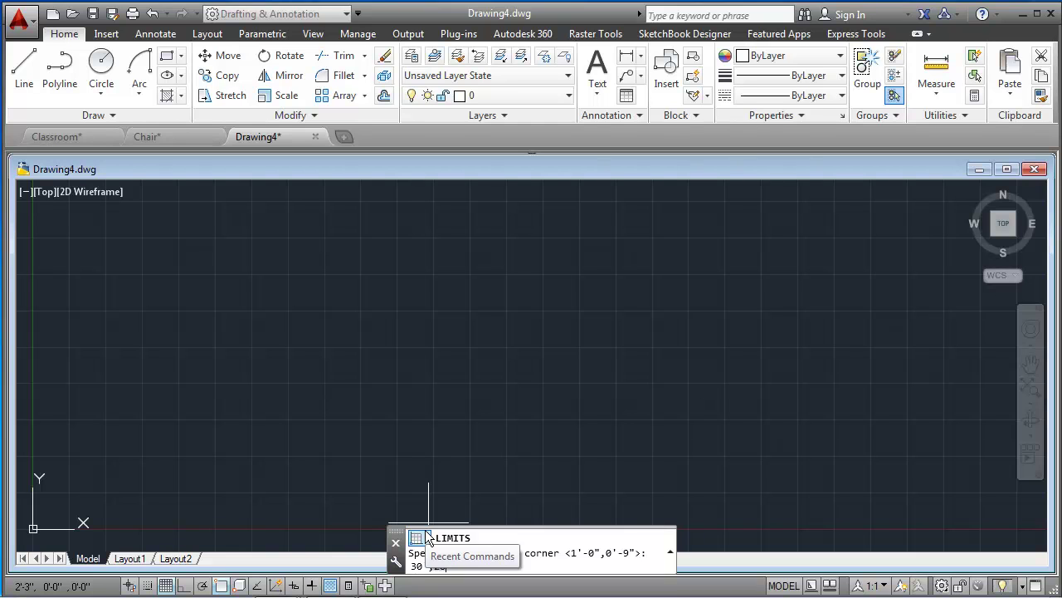
text(')
key(Return)
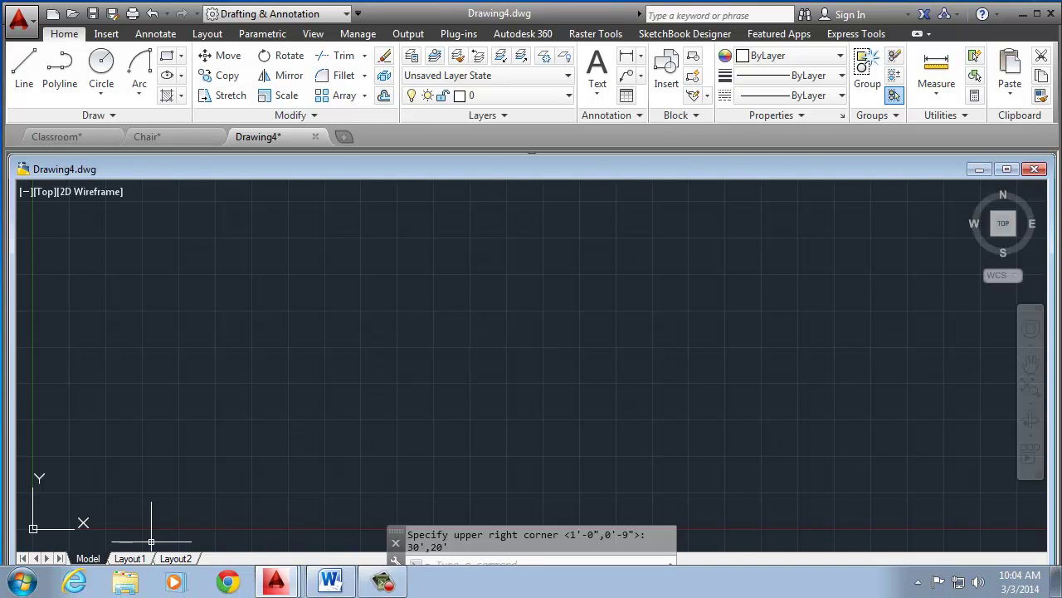
Turn on snap mode and set the snap X and Y spacing to 1".
click(148, 585)
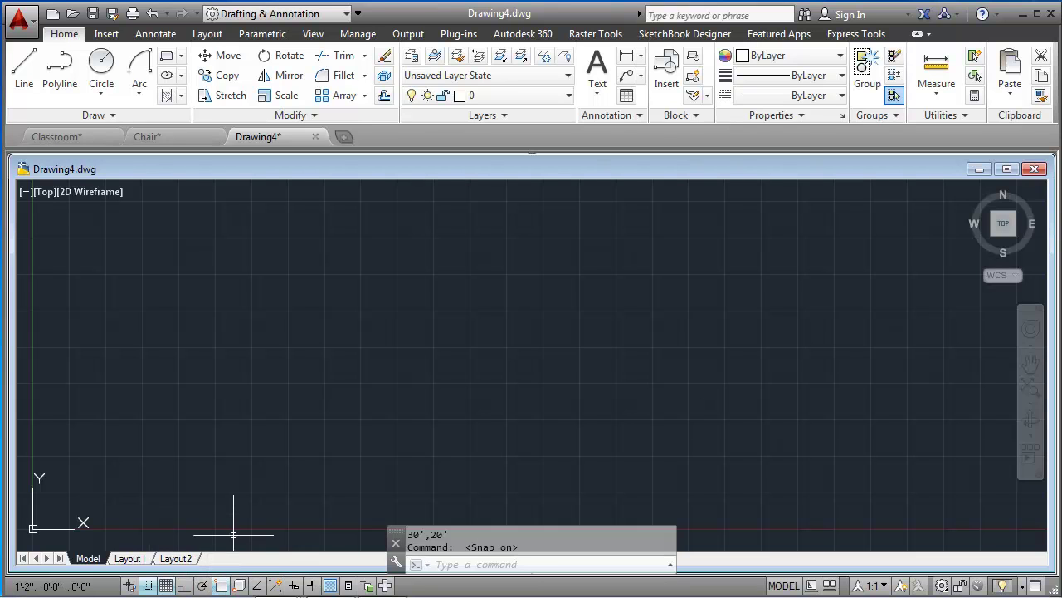
right_click(158, 586)
click(222, 552)
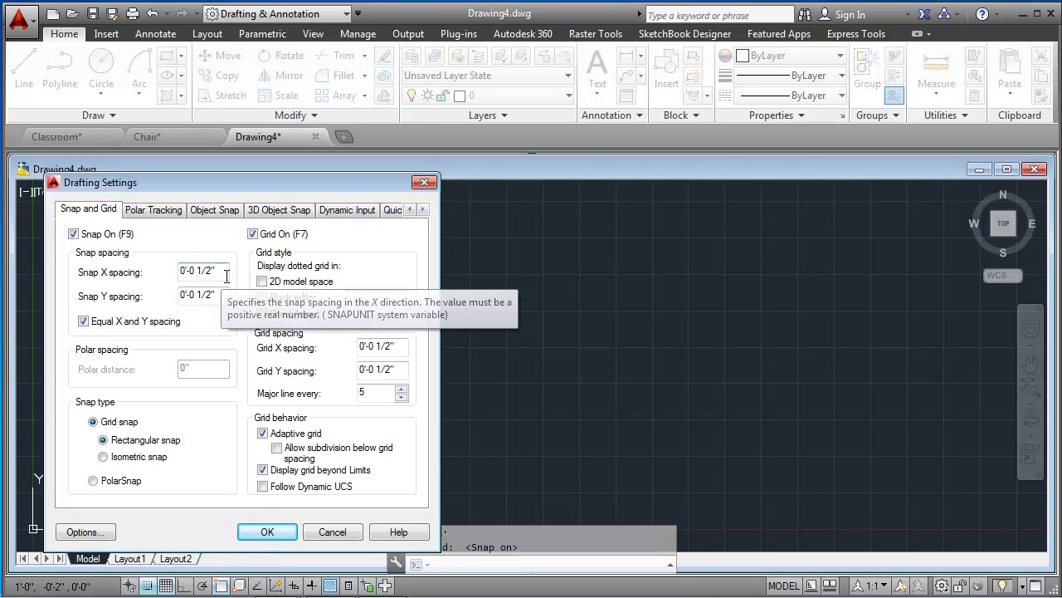
drag(222, 273, 152, 272)
text(1')
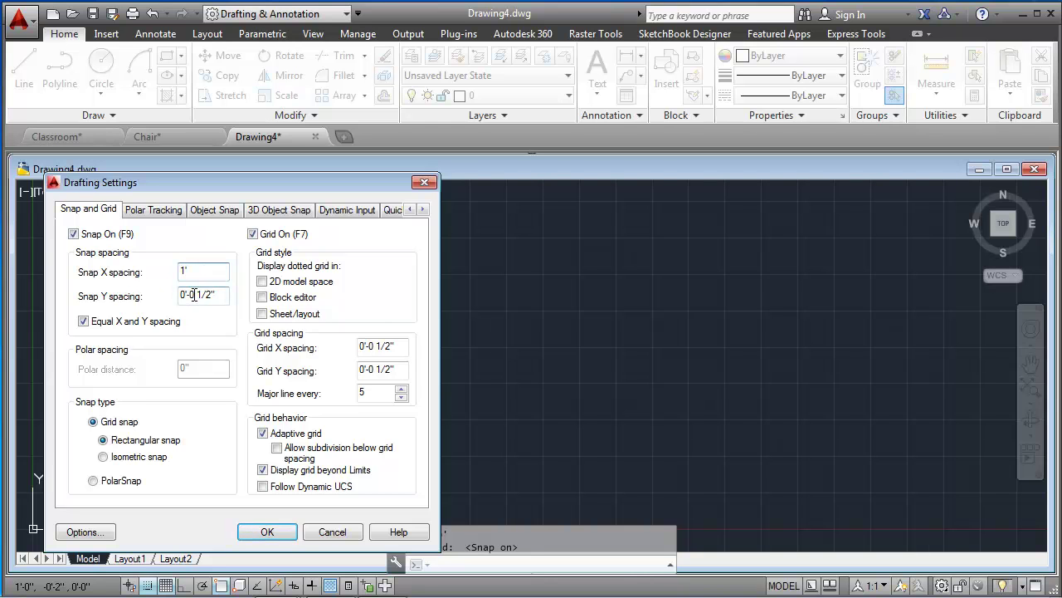
key(BackSpace)
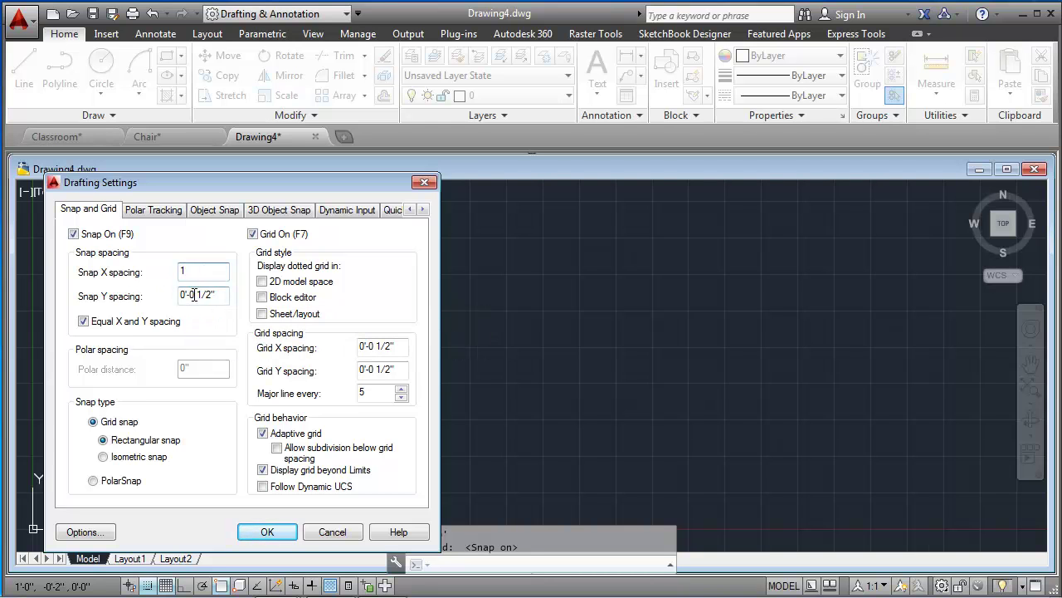
text(")
Set the grid X and Y spacing to 1' and apply the drafting settings.
click(368, 347)
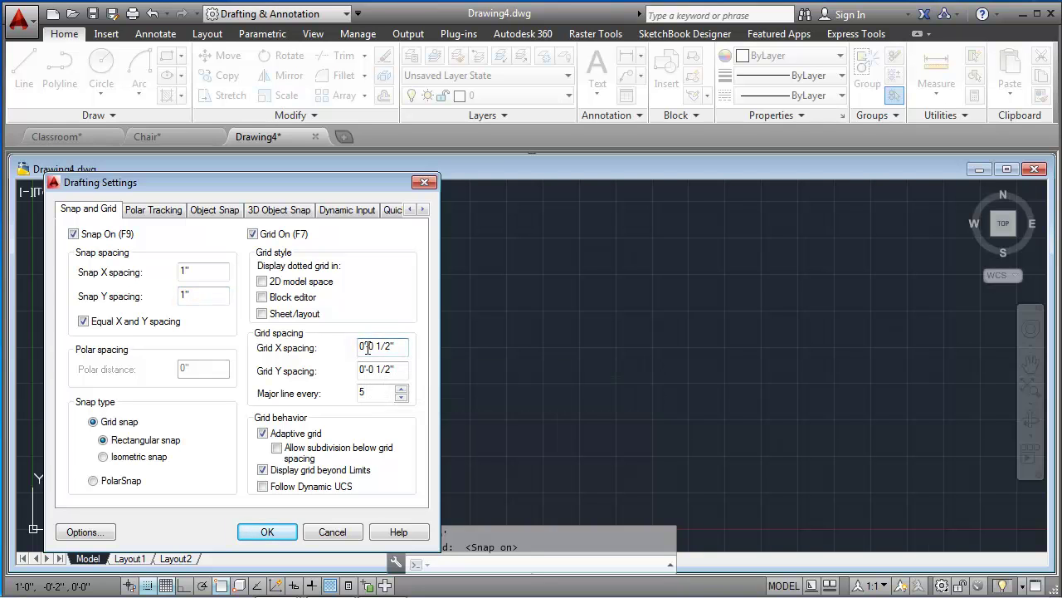
drag(397, 347, 257, 352)
text(1)
key(Tab)
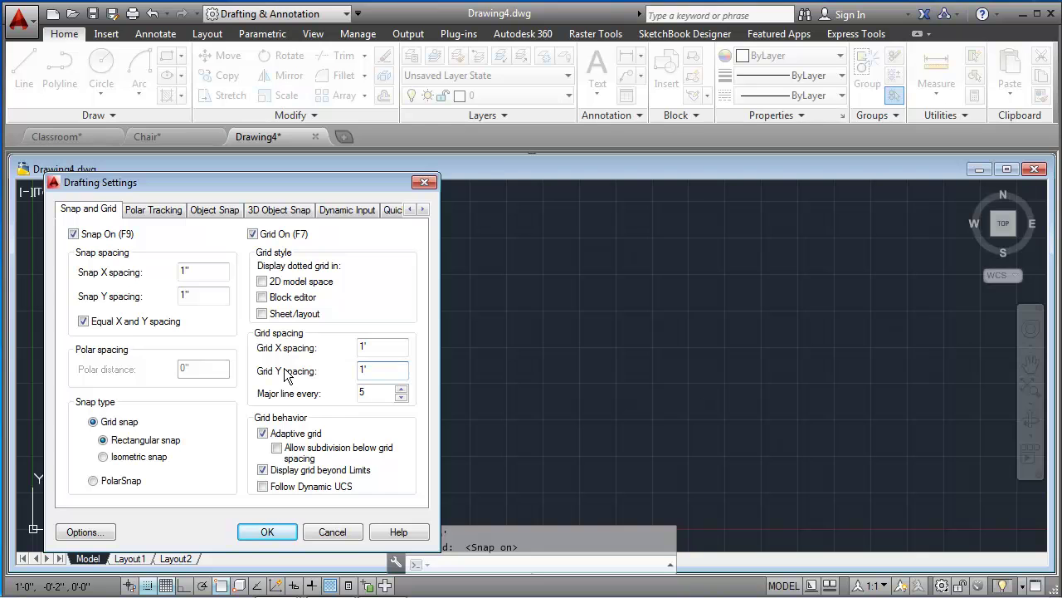
click(267, 533)
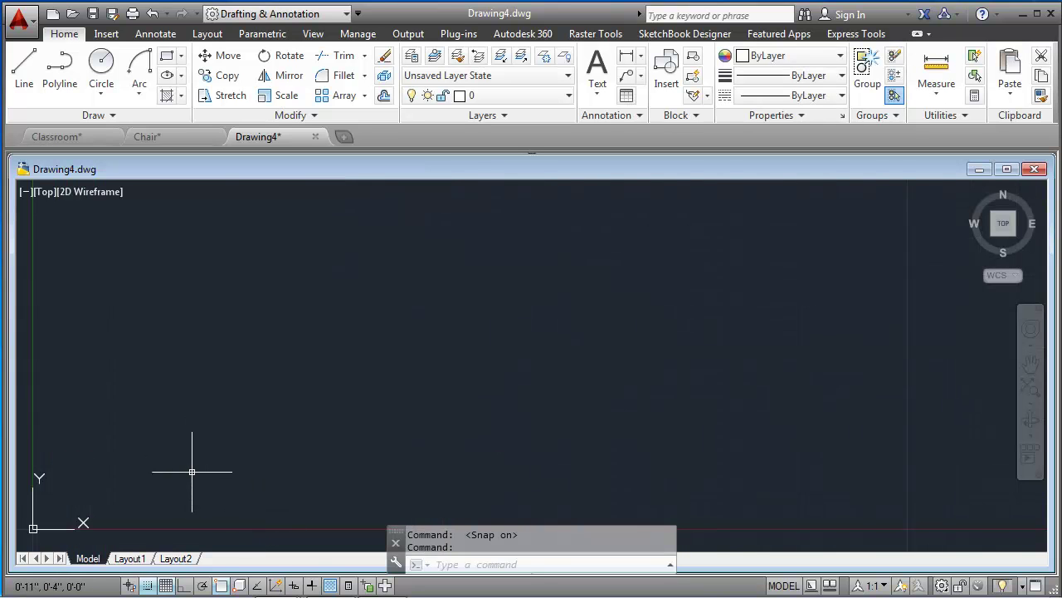
Review the snap, grid and object snap modes in the drafting settings.
right_click(166, 587)
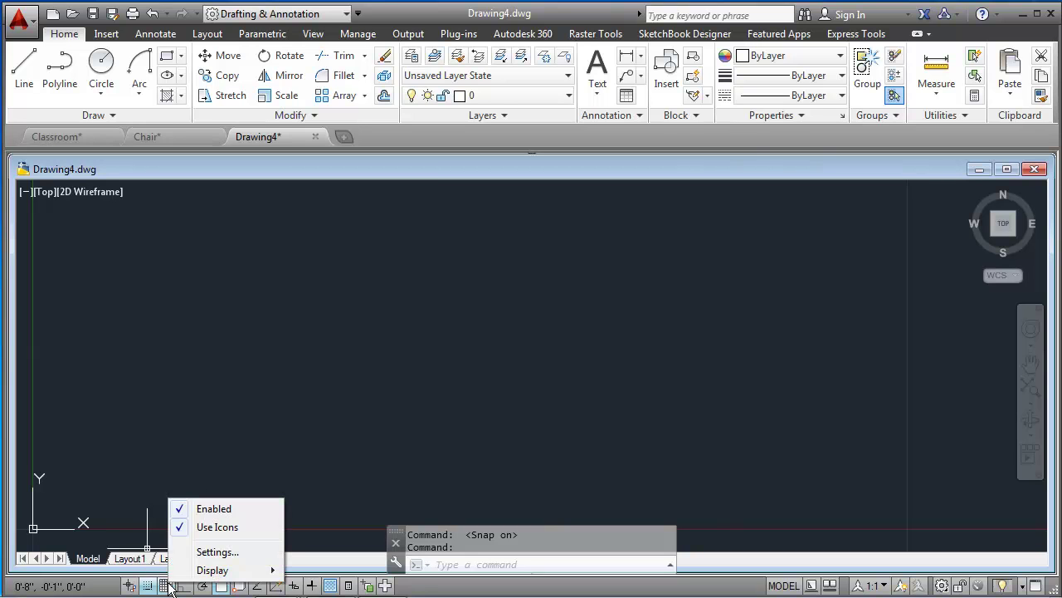
click(217, 549)
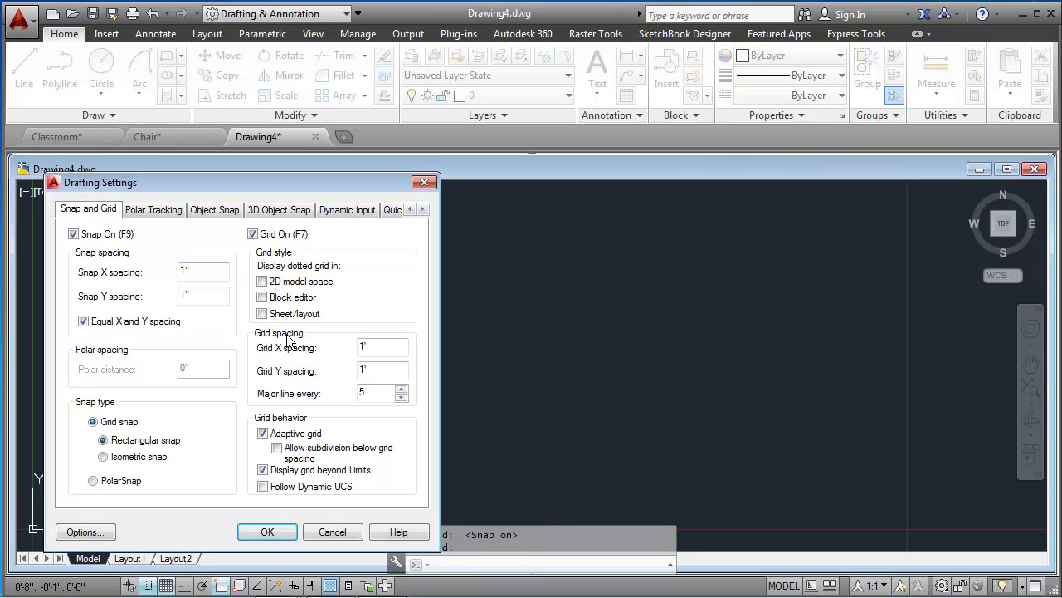
click(213, 212)
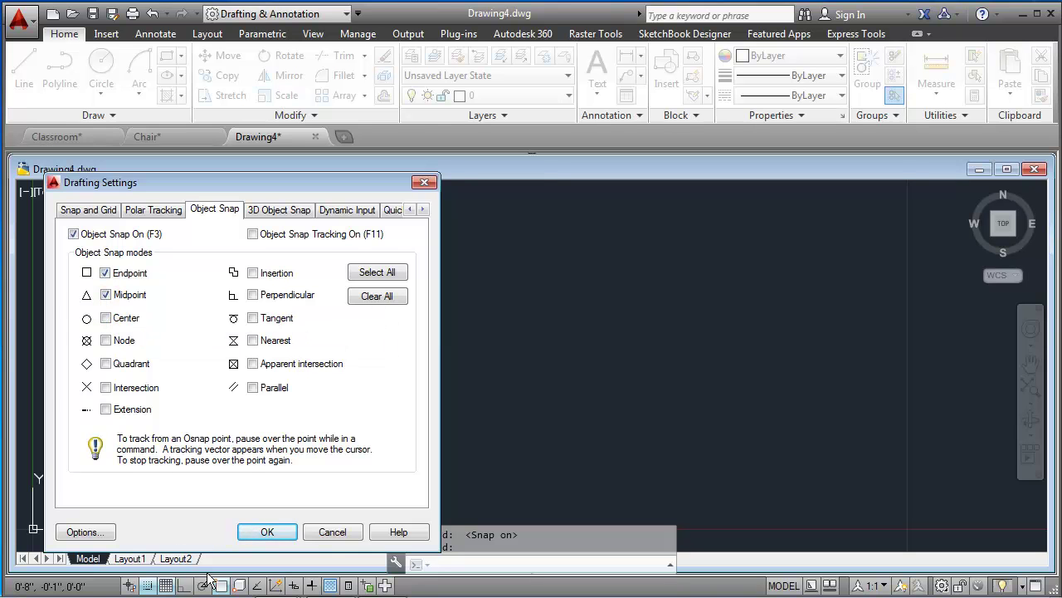
click(267, 534)
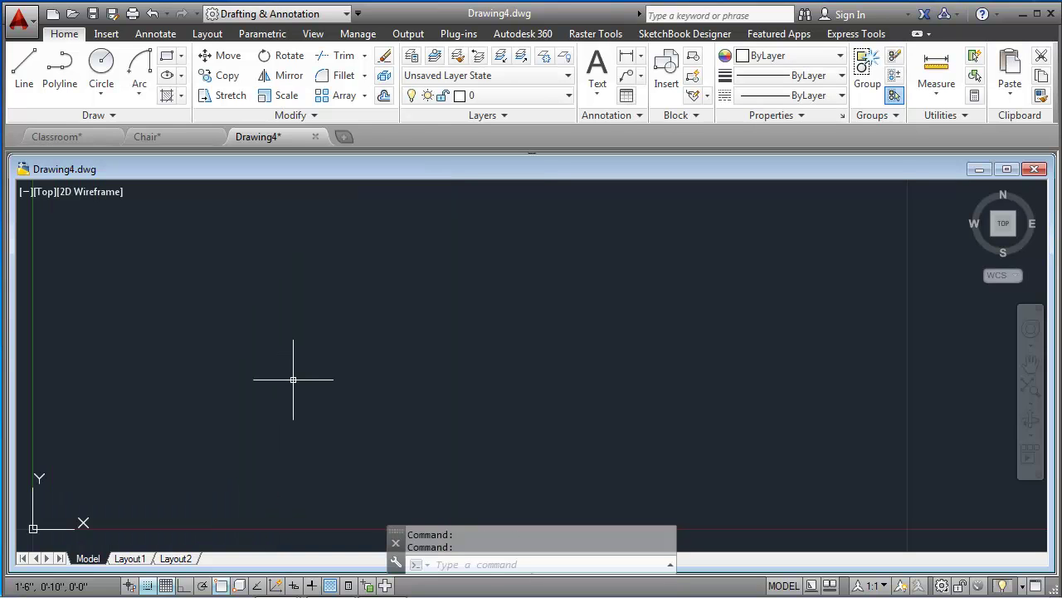
click(394, 344)
click(391, 347)
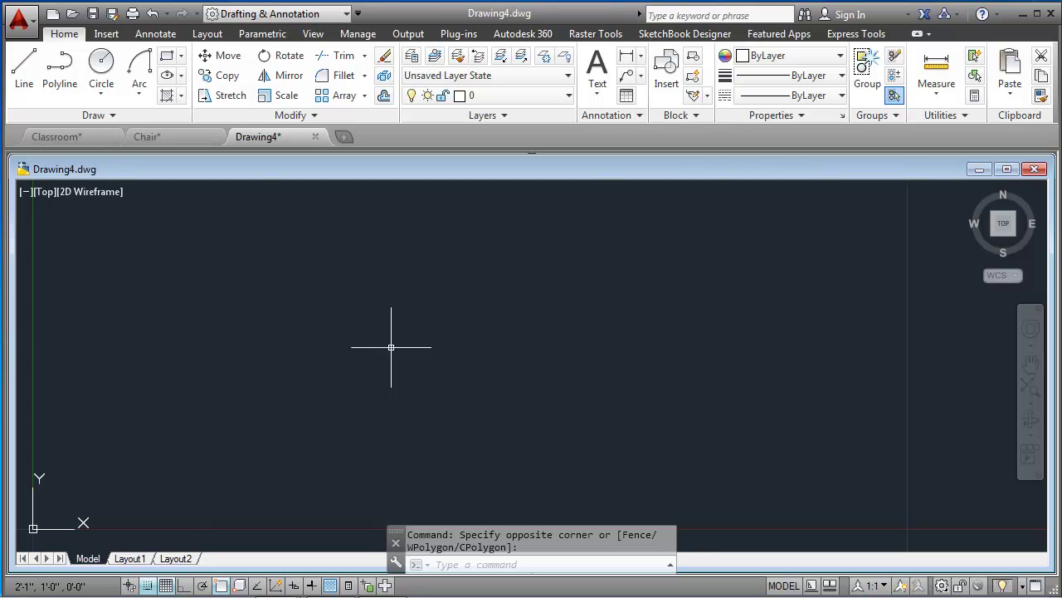
Zoom to the full drawing limits and maximize the drawing window.
text(z)
key(Return)
text(a)
key(Return)
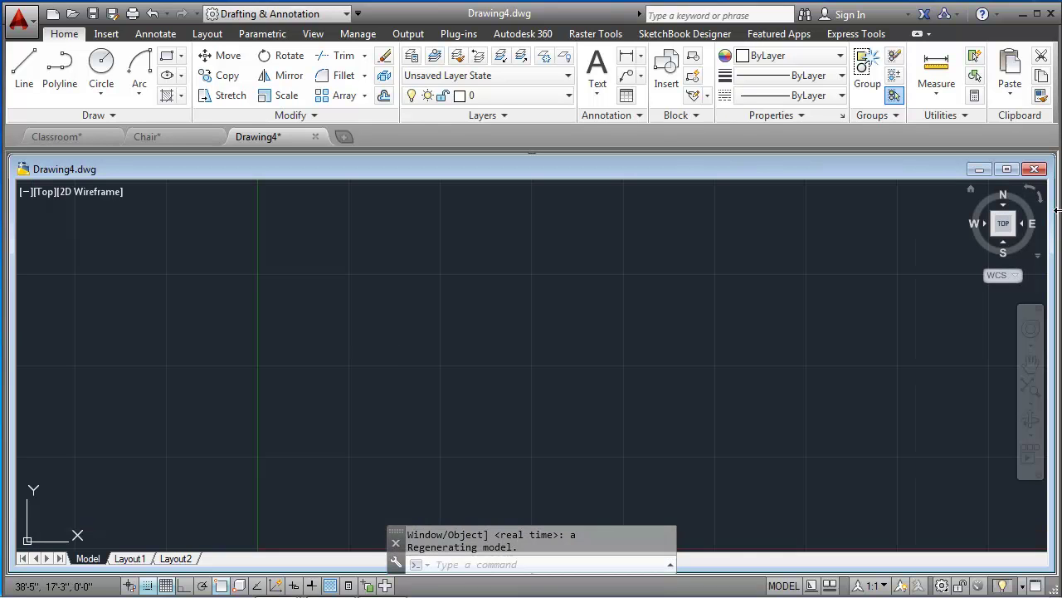
click(1007, 169)
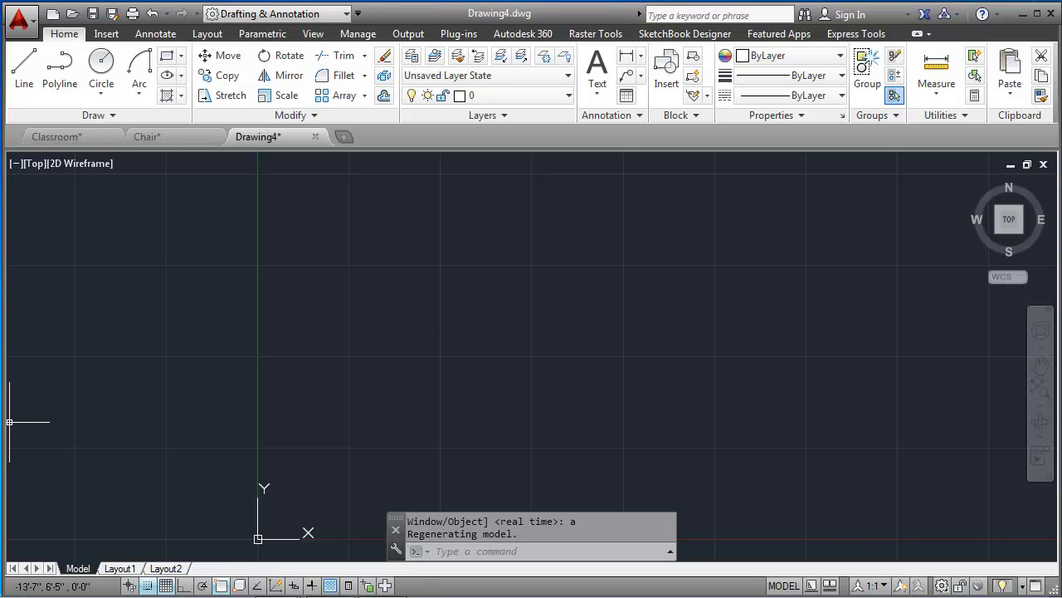
Turn off the display of the grid beyond the drawing limits.
right_click(164, 588)
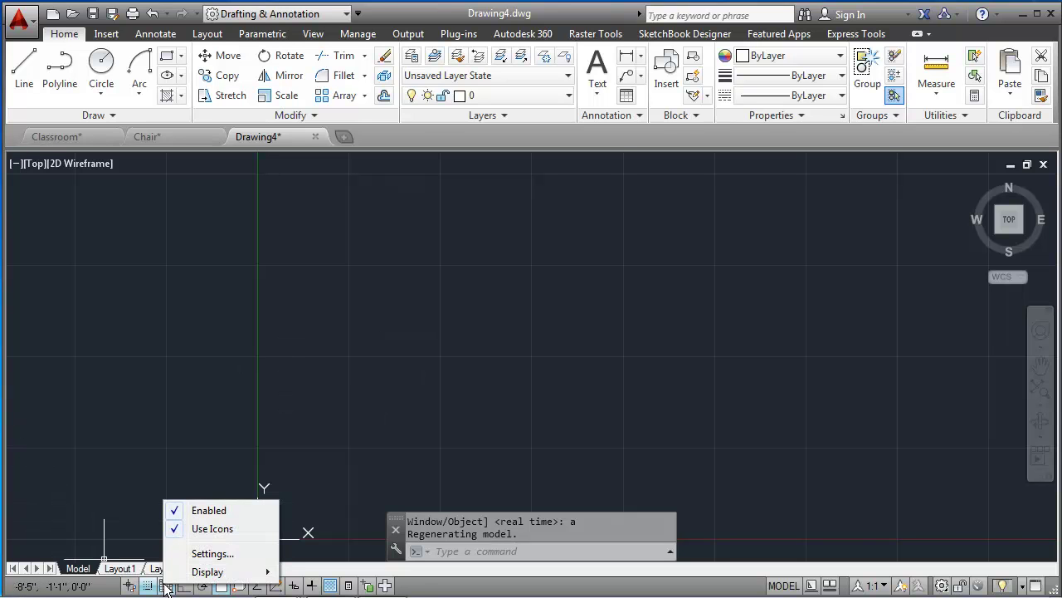
click(208, 551)
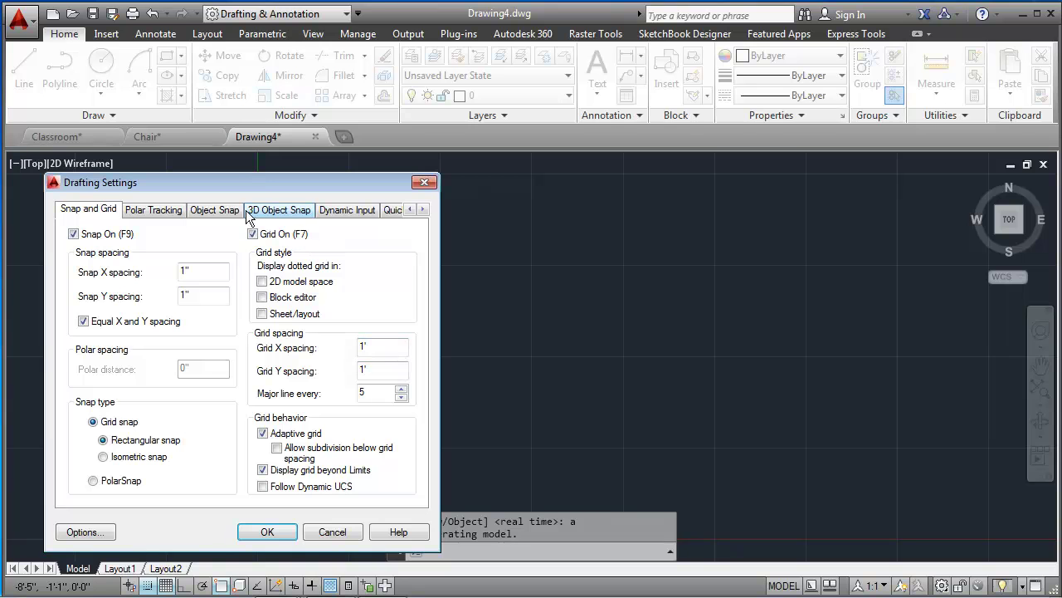
click(215, 211)
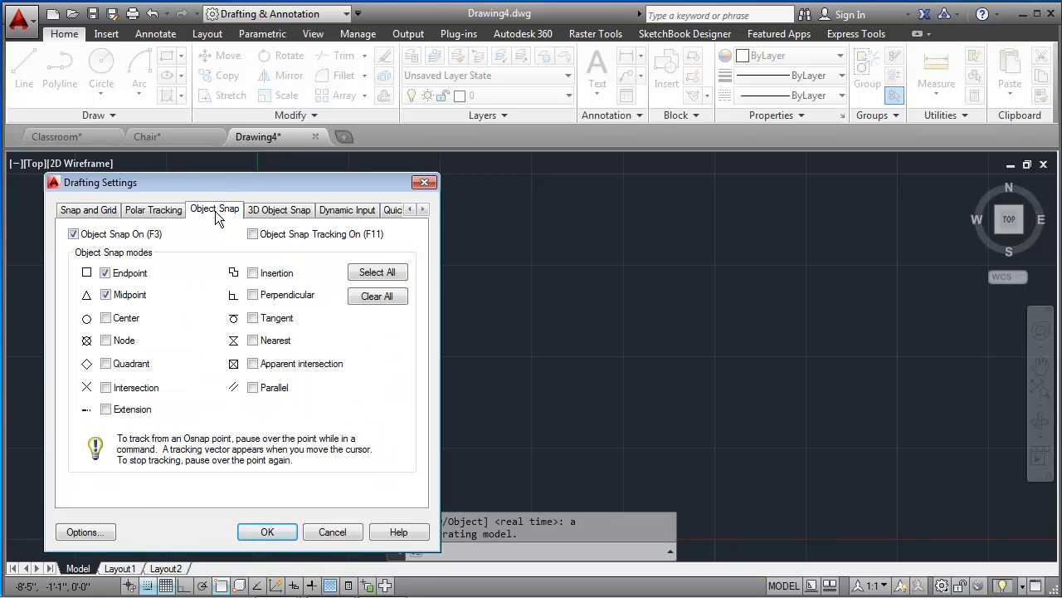
click(89, 212)
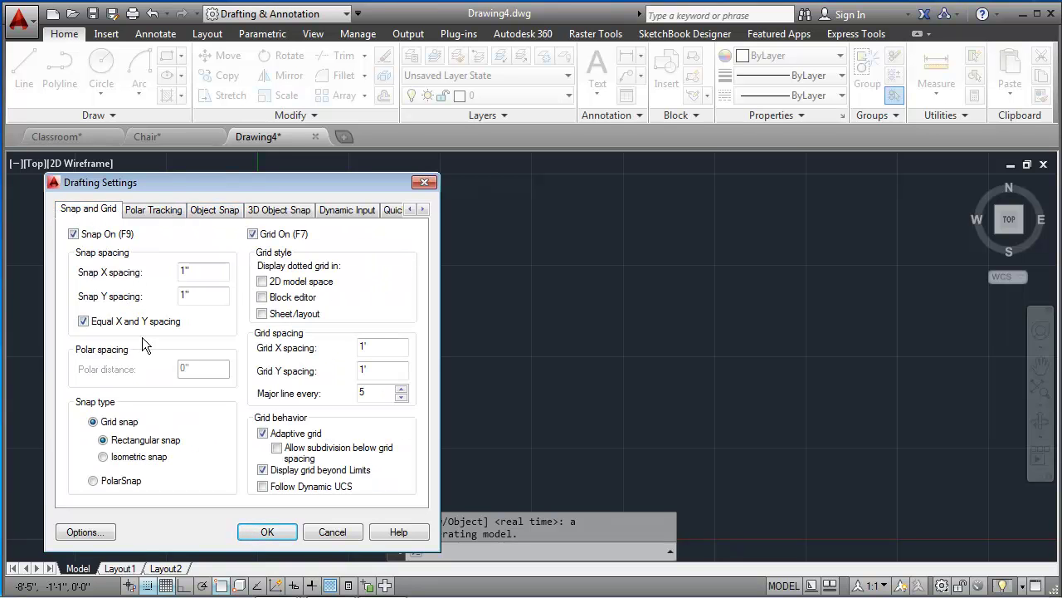
click(262, 470)
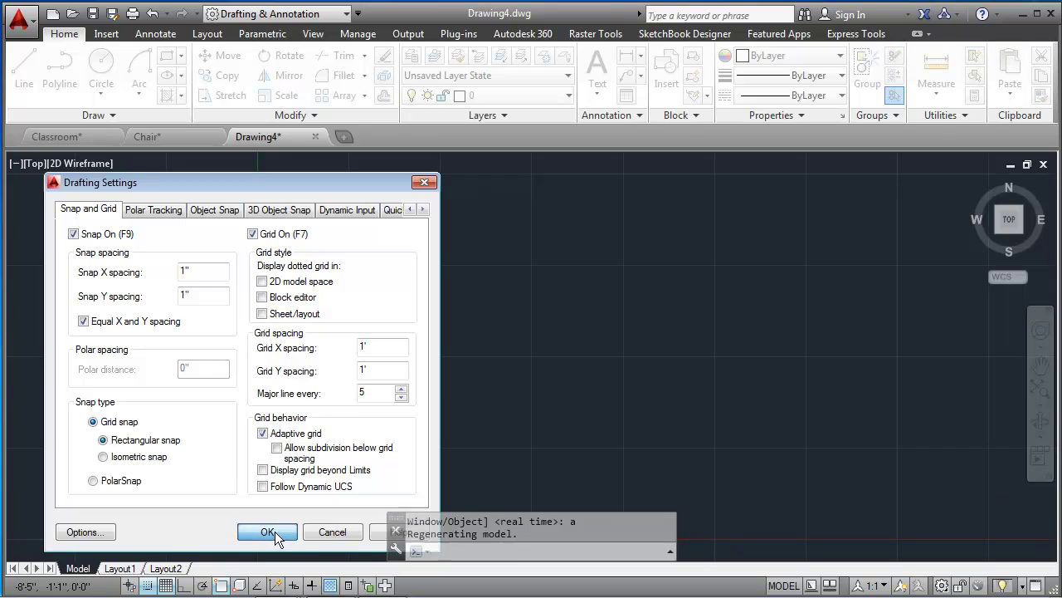
click(267, 532)
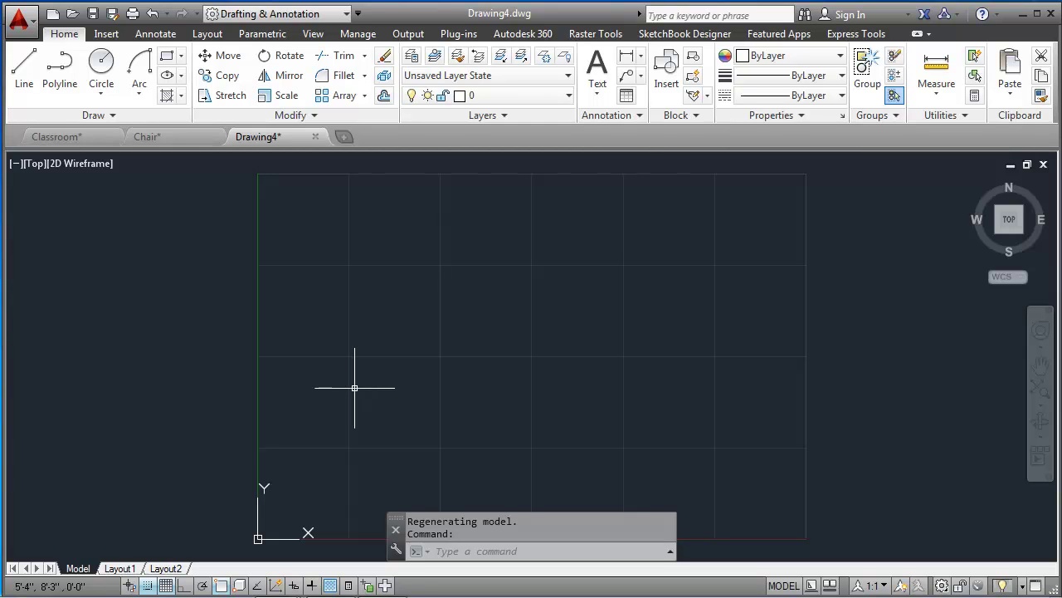
Draw a start-end-radius arc from 5',5' to 7',5' with a radius of 1'3" in the lower-left part of the drawing limits.
text(z)
key(Return)
text(w)
key(Return)
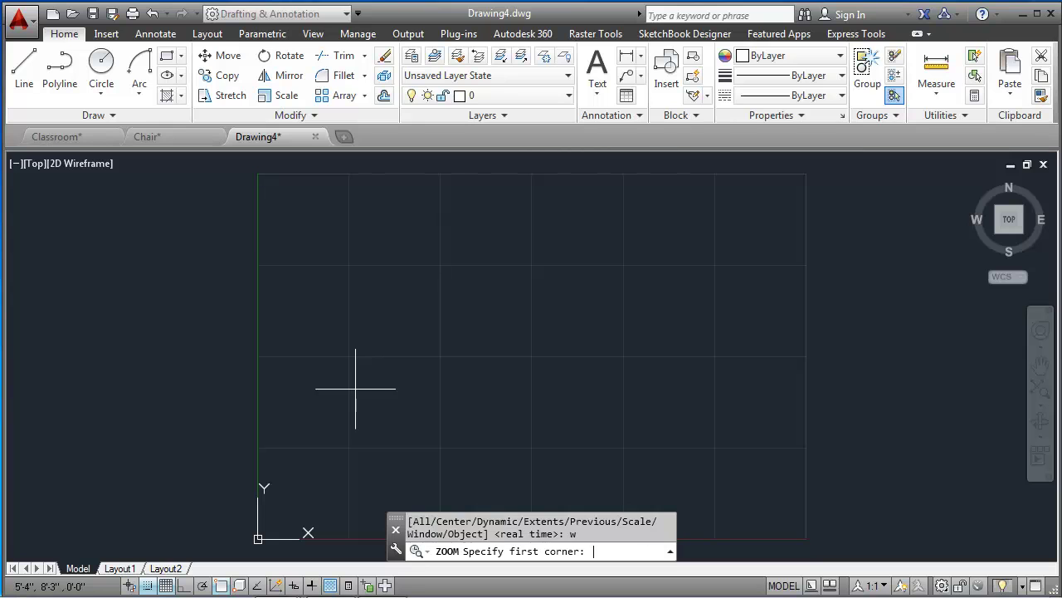
click(277, 378)
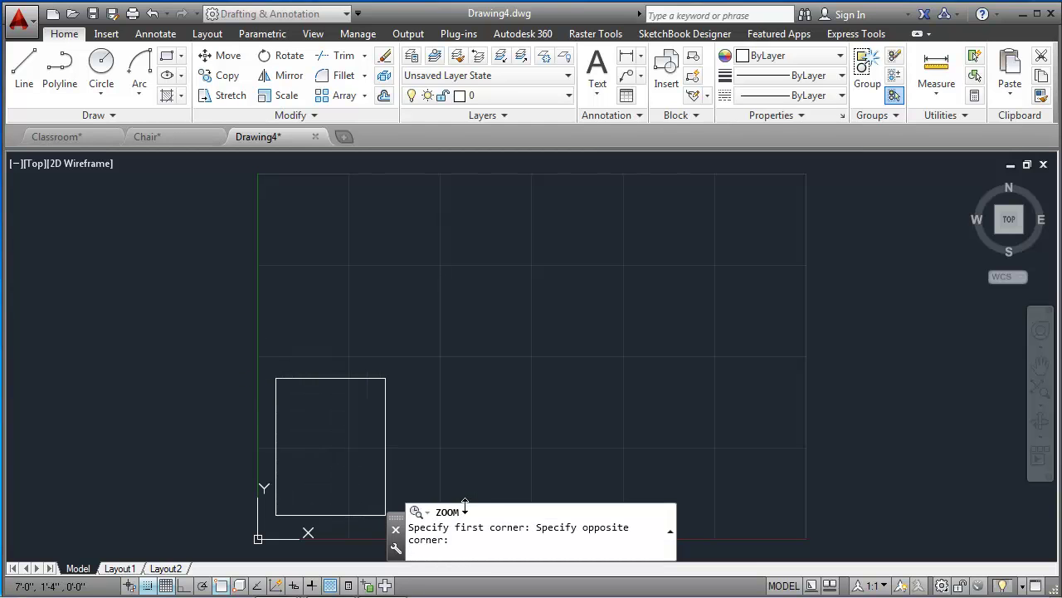
click(429, 493)
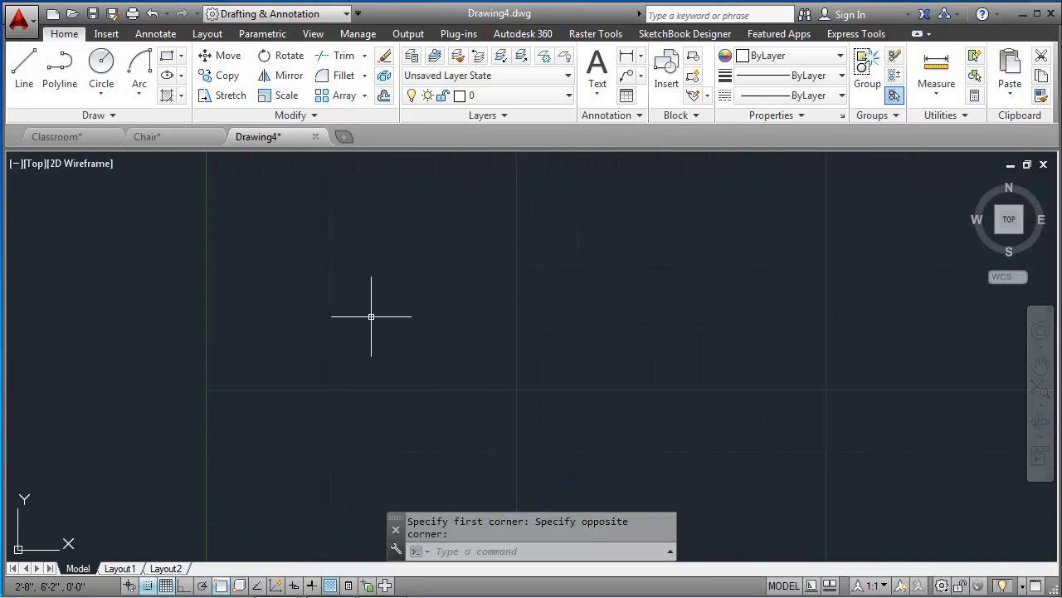
click(152, 91)
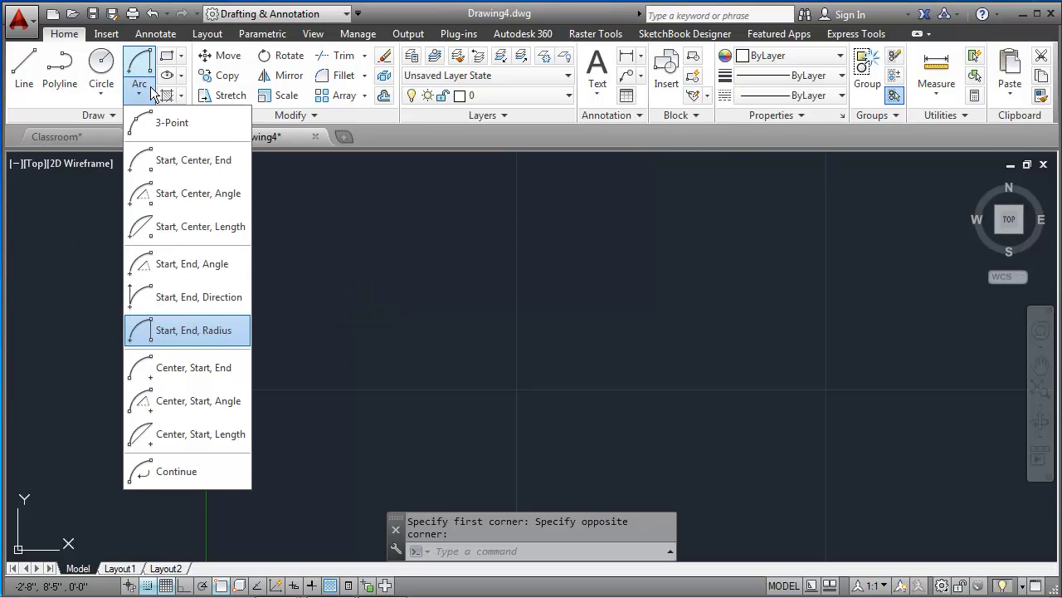
click(173, 330)
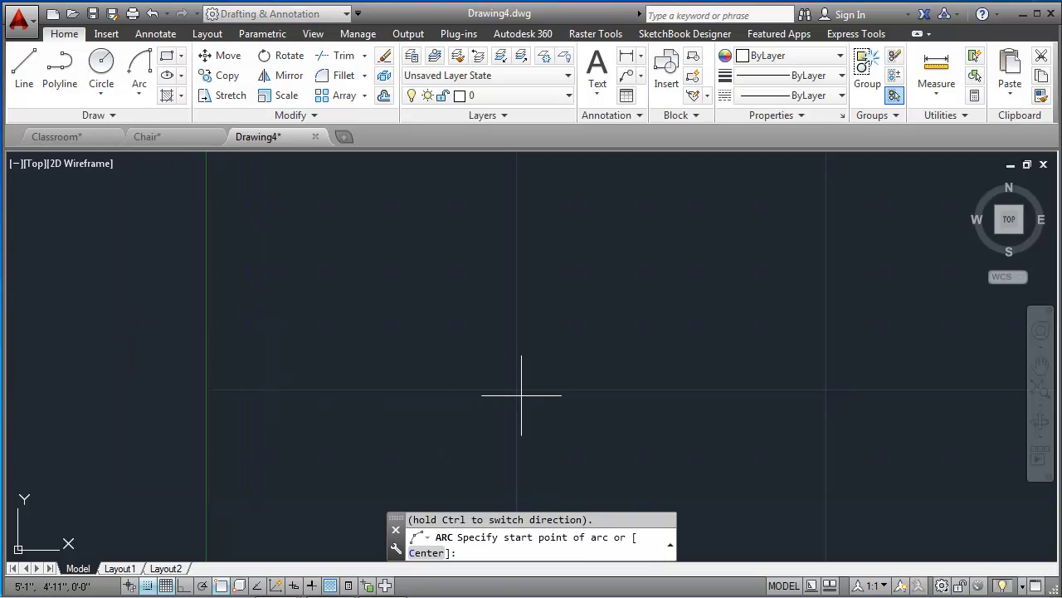
mouse_move(522, 395)
middle_down()
mouse_move(501, 266)
mouse_move(493, 315)
middle_up()
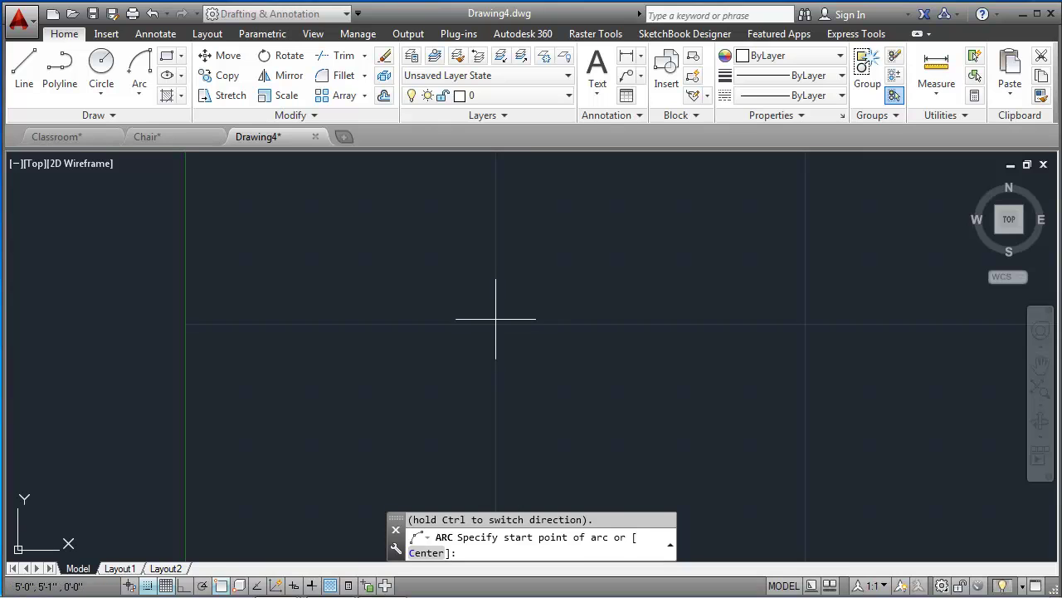
click(496, 324)
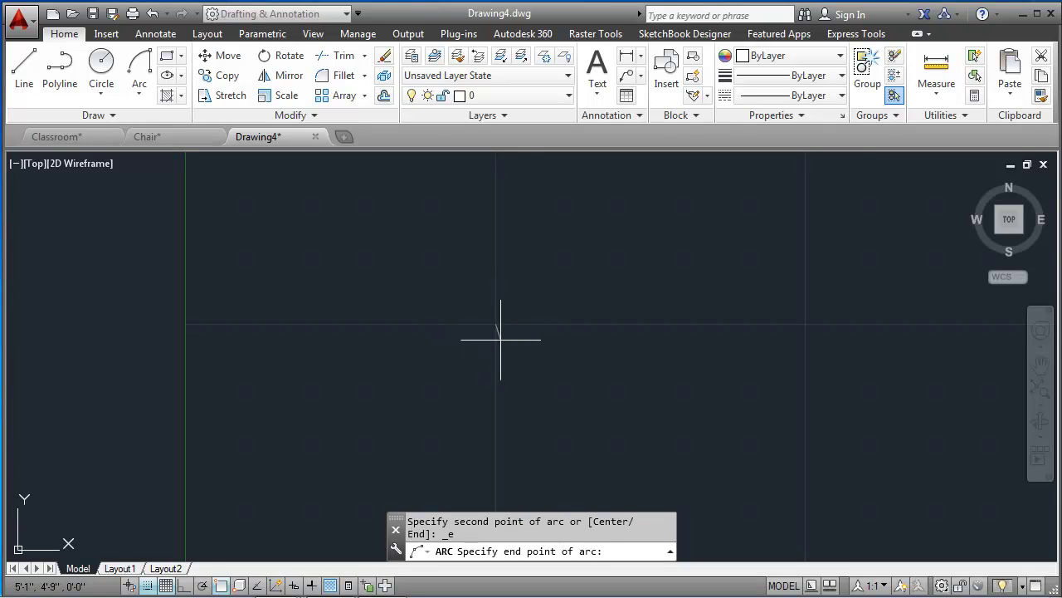
click(619, 324)
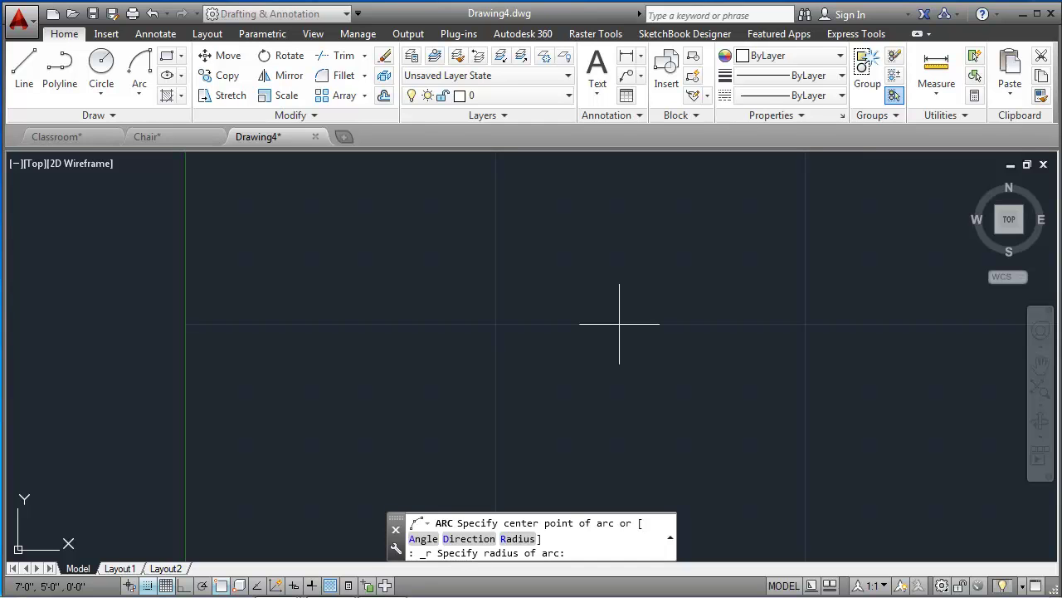
key(Return)
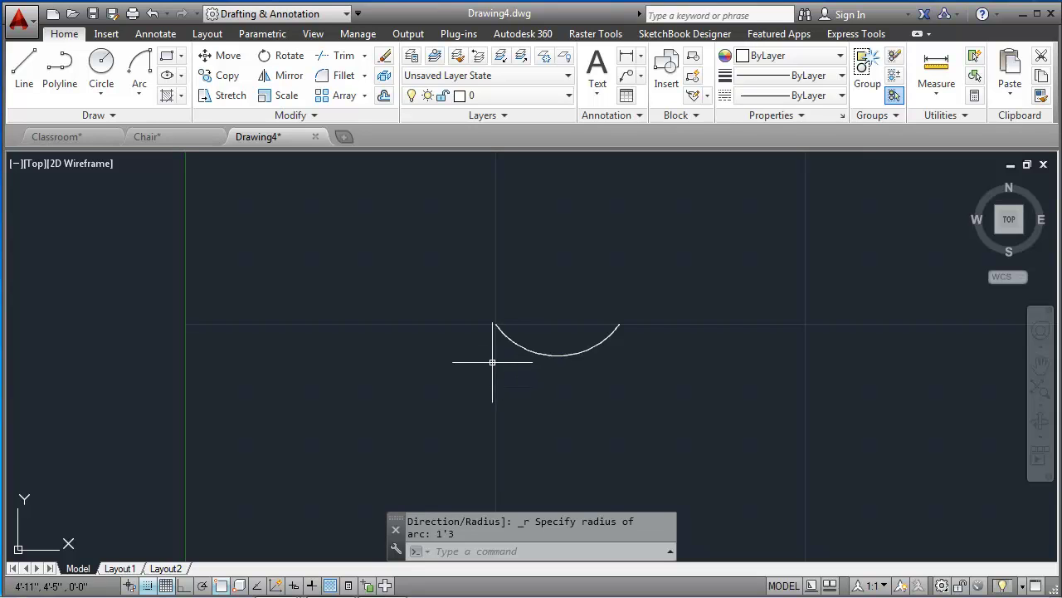
Stretch the arc's midpoint straight down to enlarge the arc to a radius of about 1'-2".
click(558, 355)
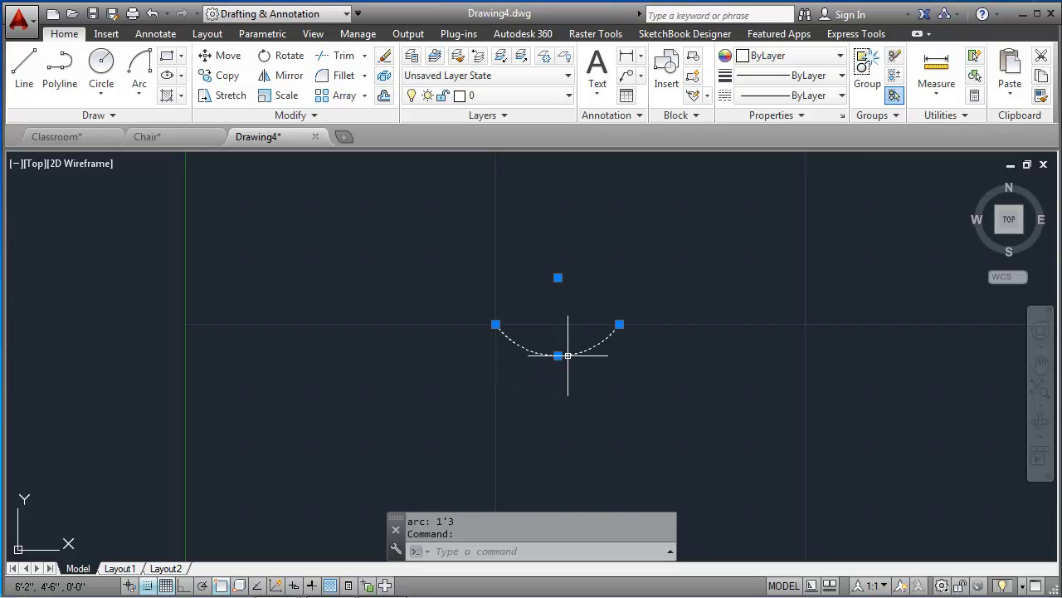
click(558, 355)
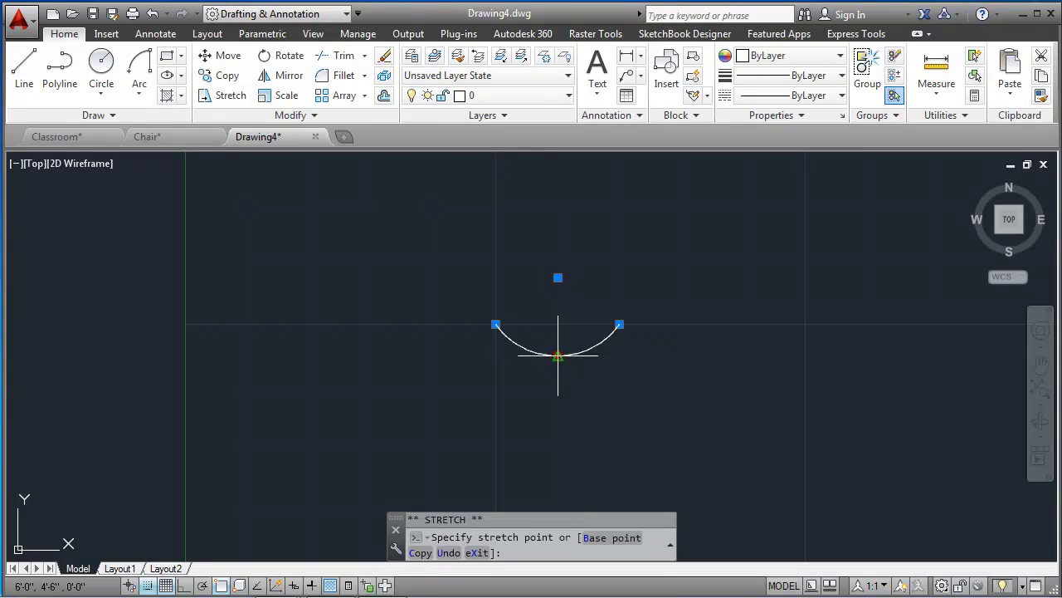
click(556, 437)
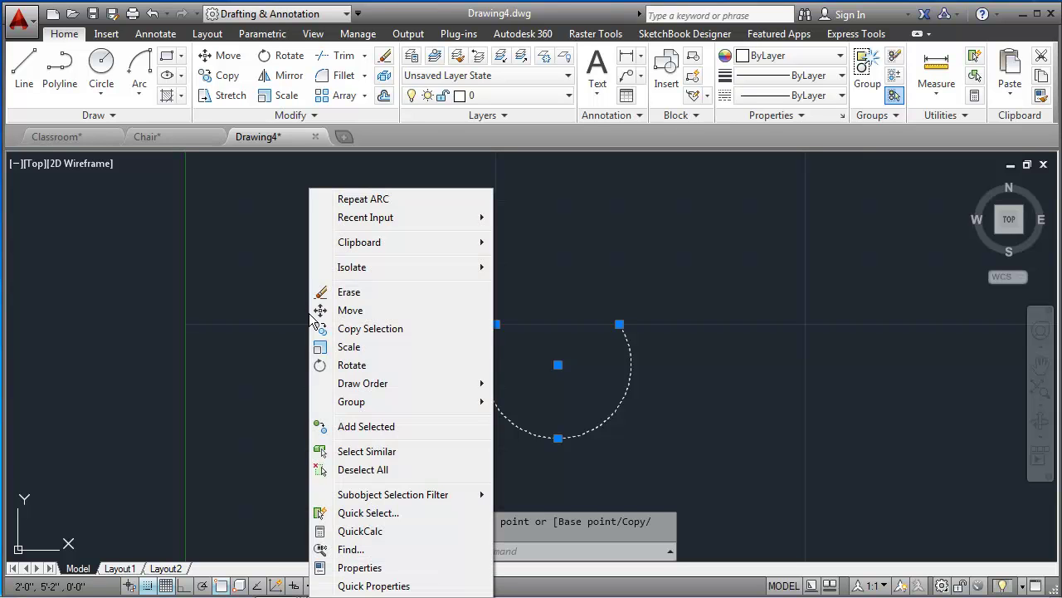
Open the arc's properties beside the drawing and check its radius.
right_click(309, 309)
click(366, 567)
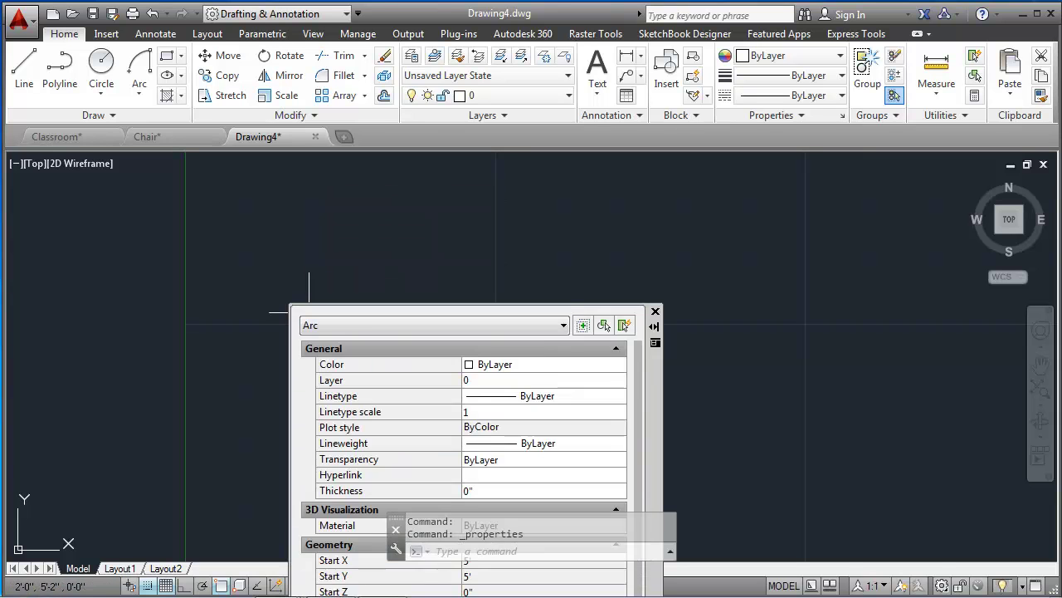
drag(656, 427, 410, 293)
click(254, 445)
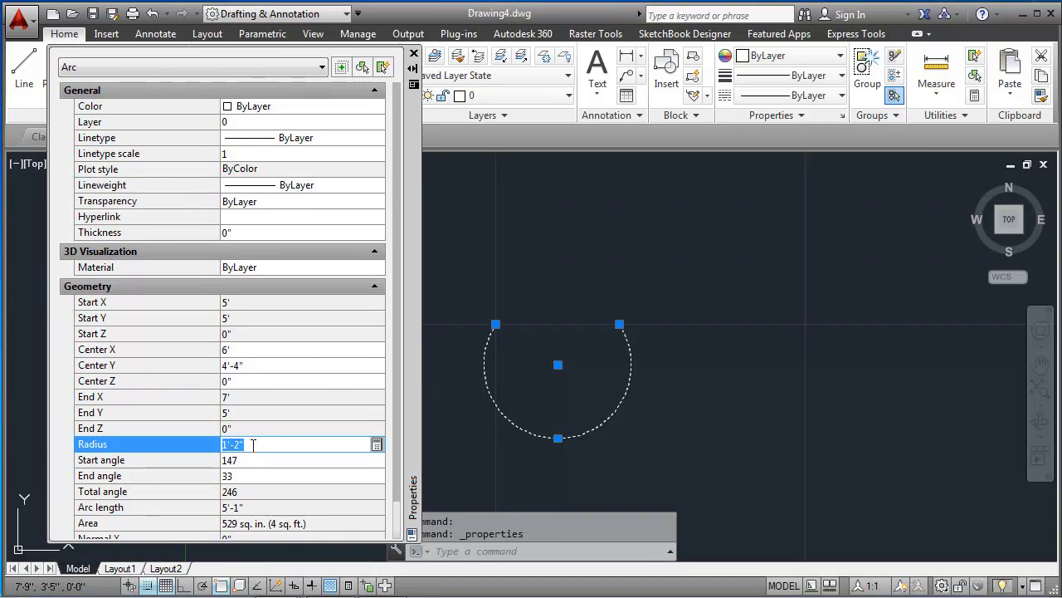
click(275, 444)
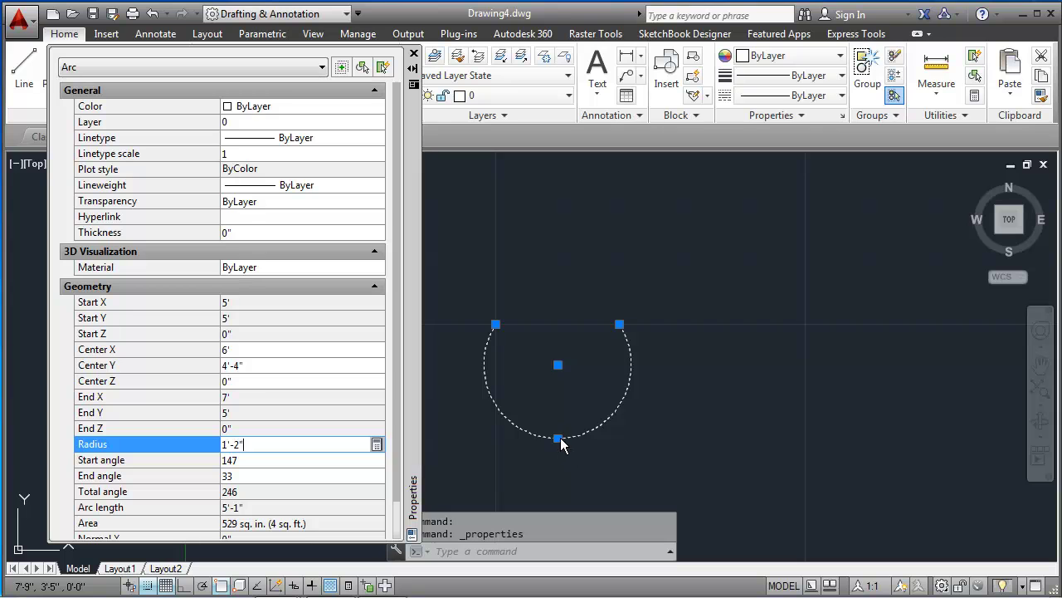
Stretch the arc's midpoint down to 6',3' for a radius of 1'-3", then close the properties and deselect the arc.
mouse_move(557, 438)
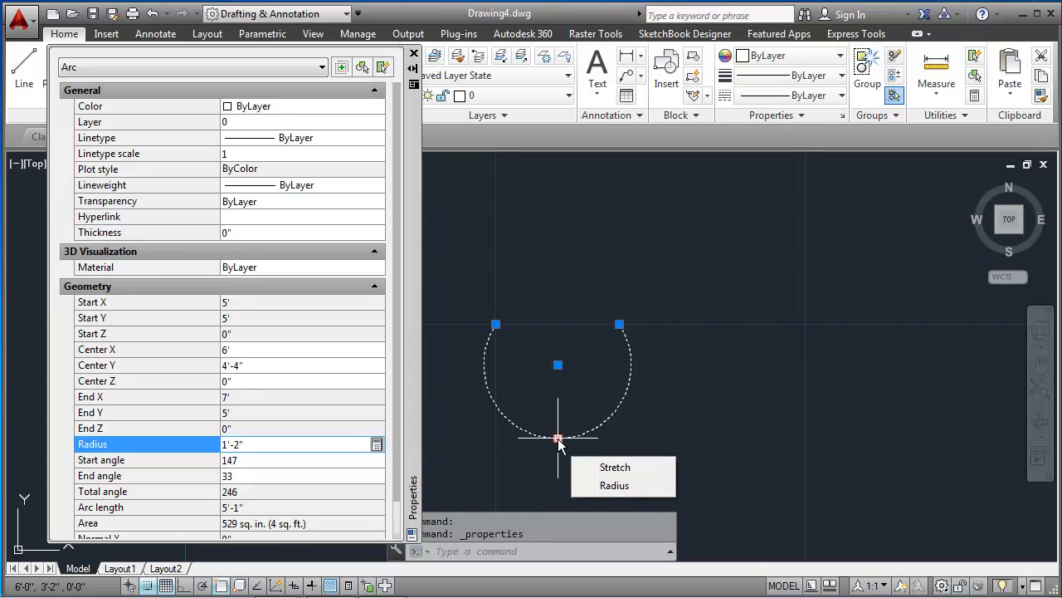
click(558, 438)
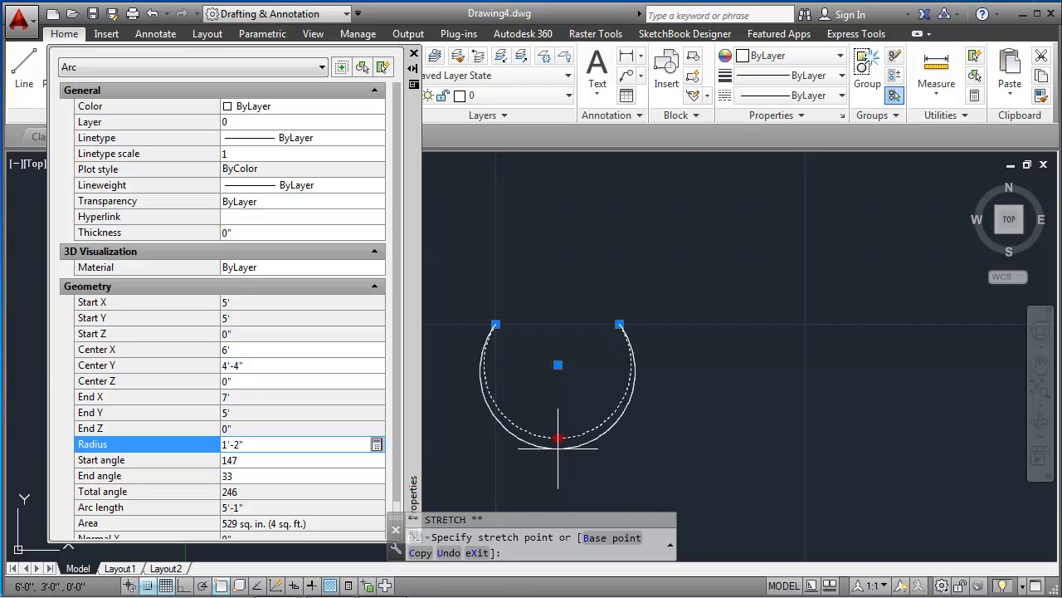
click(557, 448)
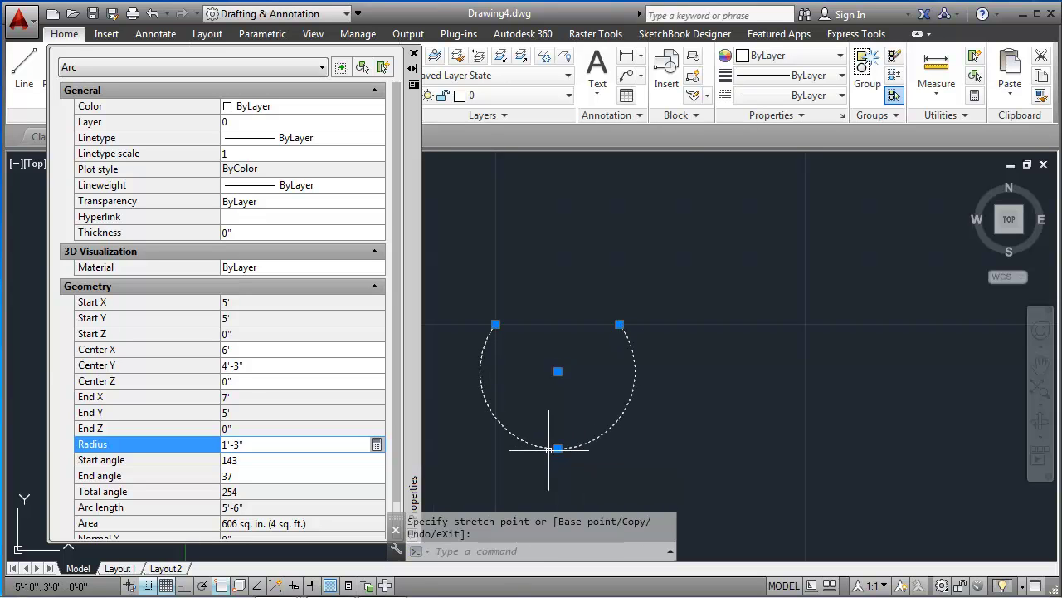
drag(243, 445, 214, 445)
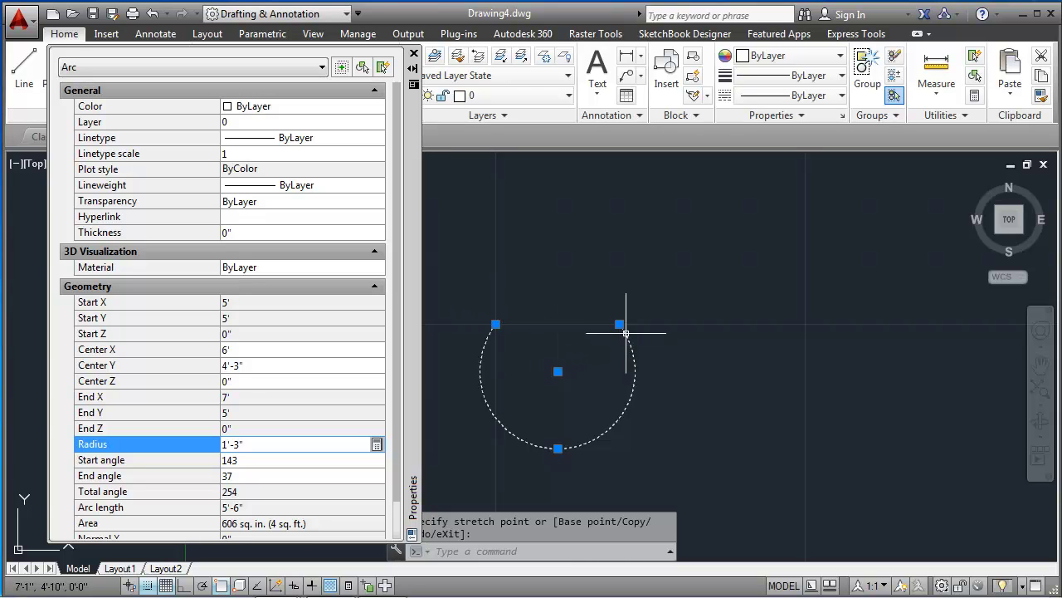
mouse_move(619, 325)
click(415, 54)
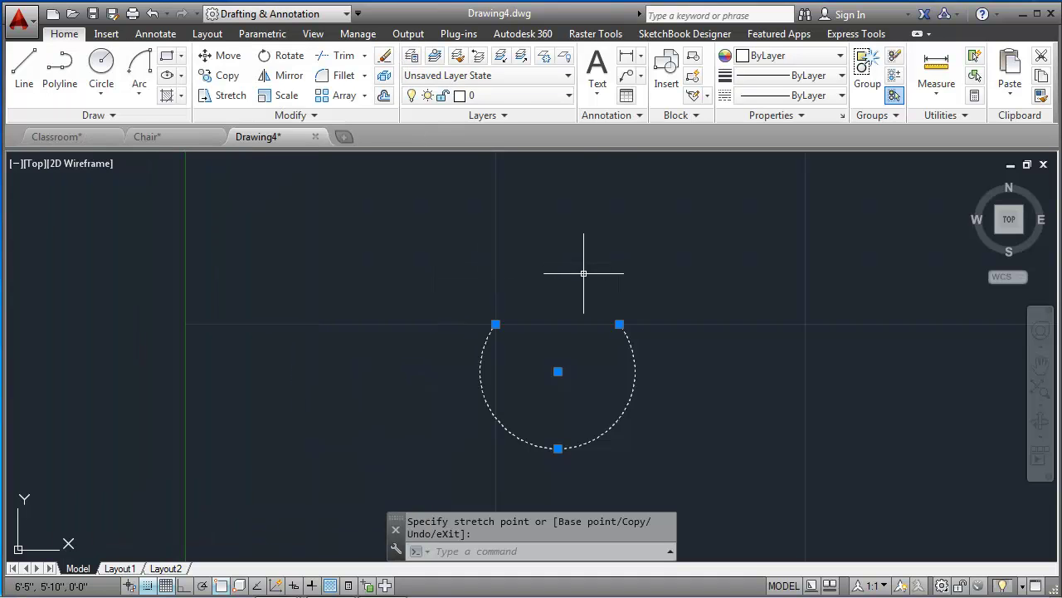
key(Escape)
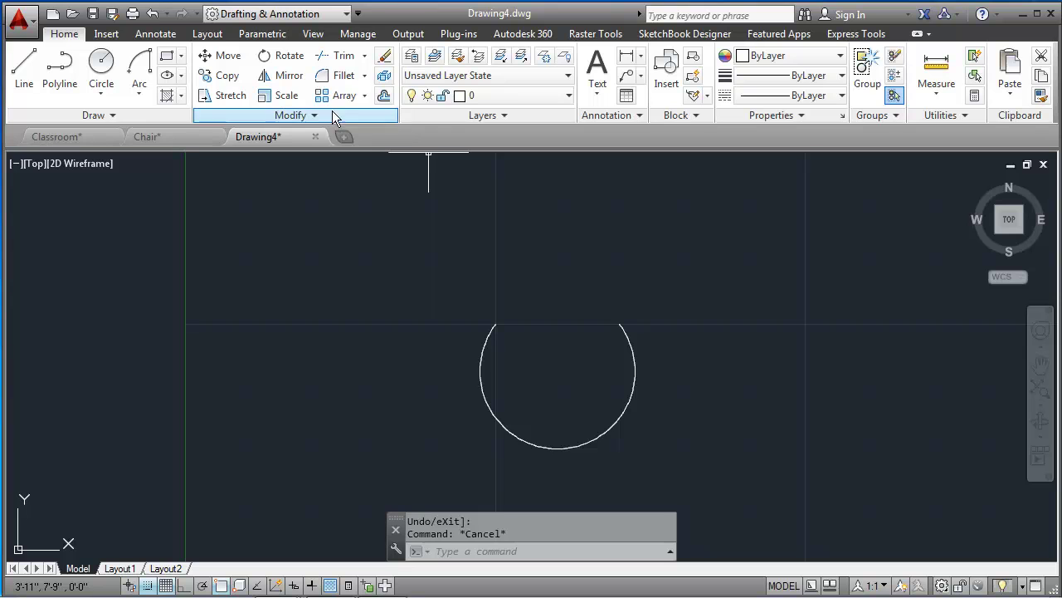
Offset the arc 6" toward its inside.
click(384, 93)
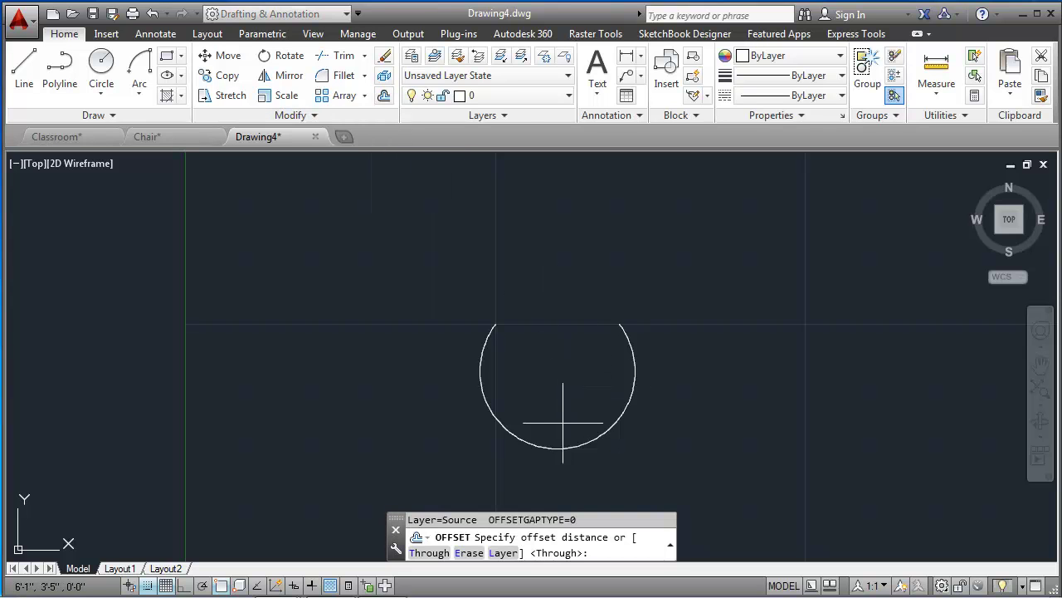
text(6)
key(Return)
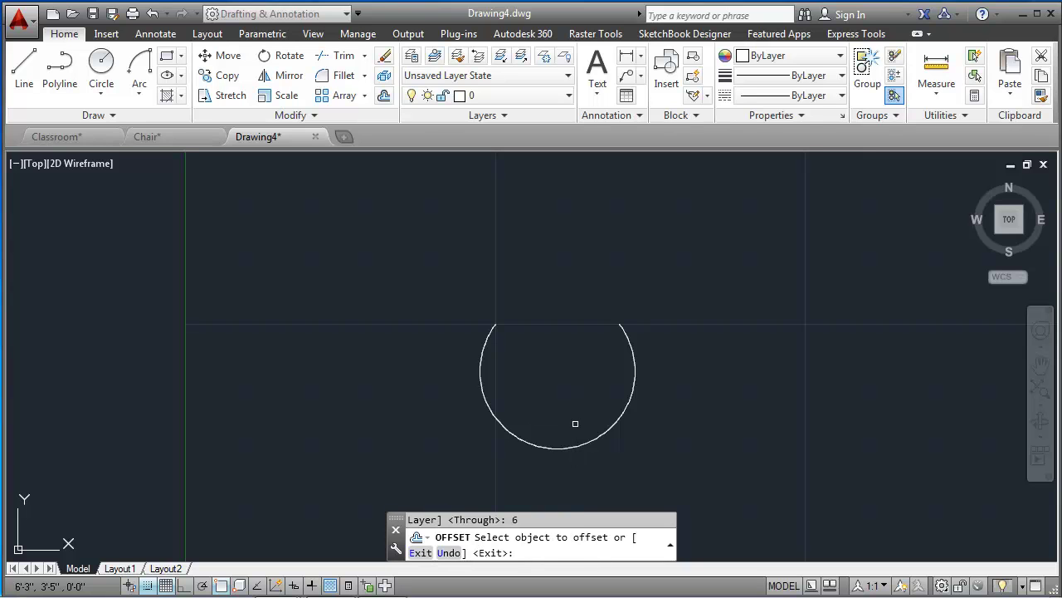
click(630, 349)
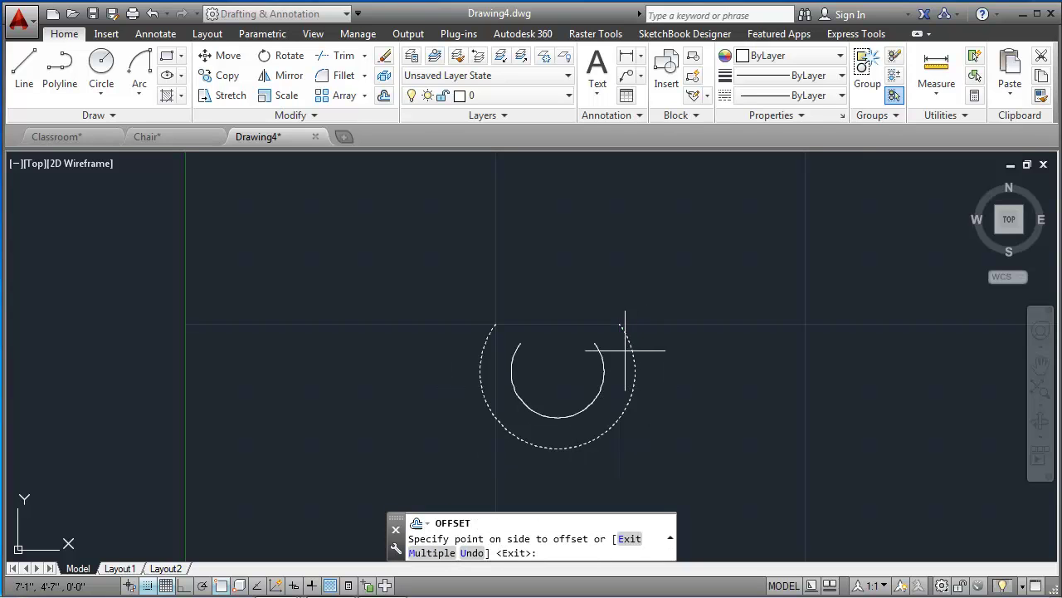
click(578, 375)
key(Return)
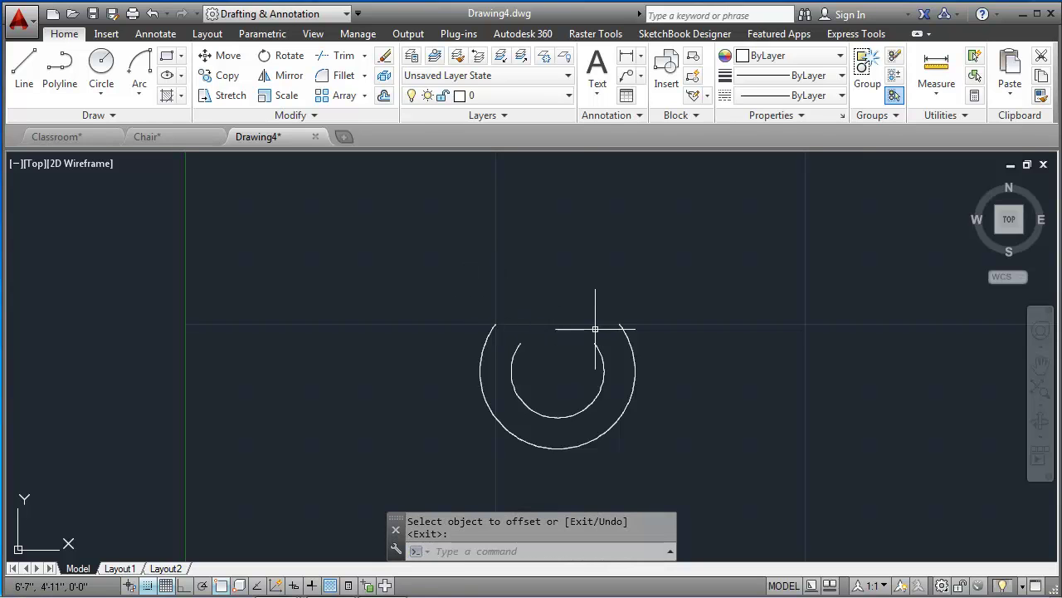
Close the left opening with a start-end-radius arc from the inner arc's end to the outer arc's end, radius 3".
click(140, 94)
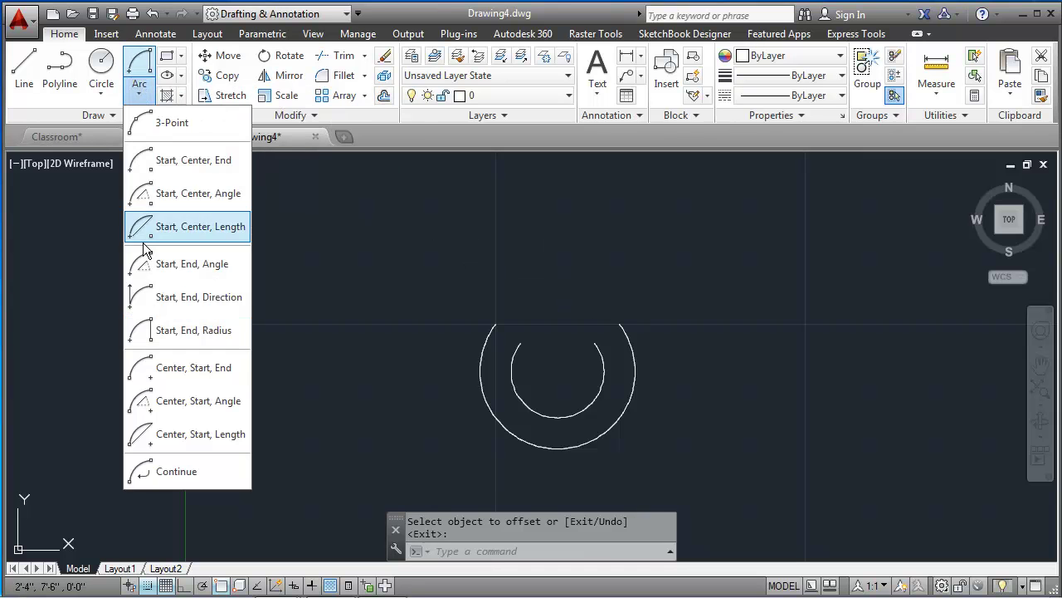
click(168, 332)
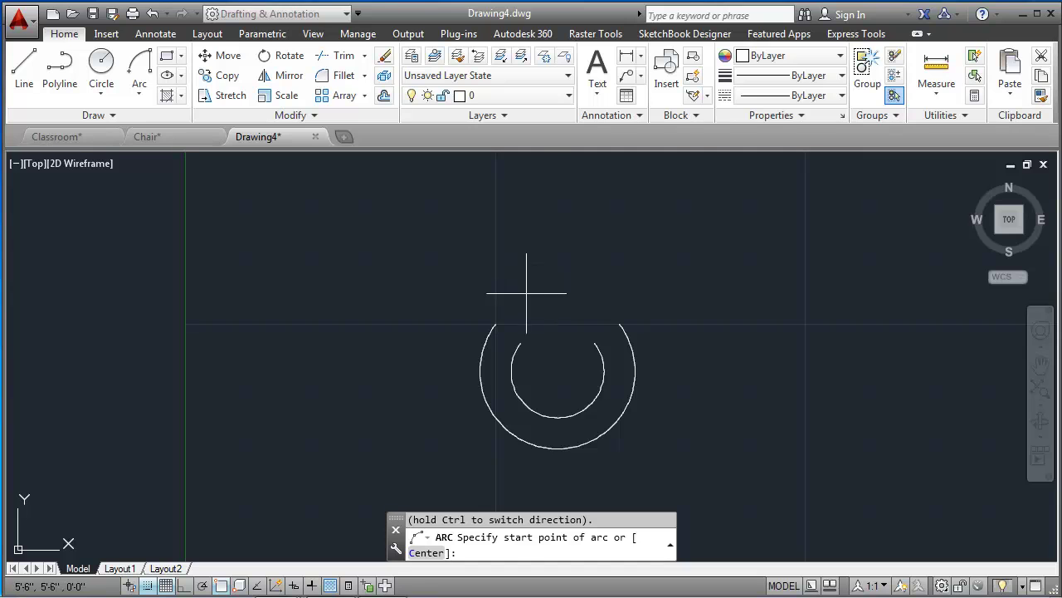
click(521, 339)
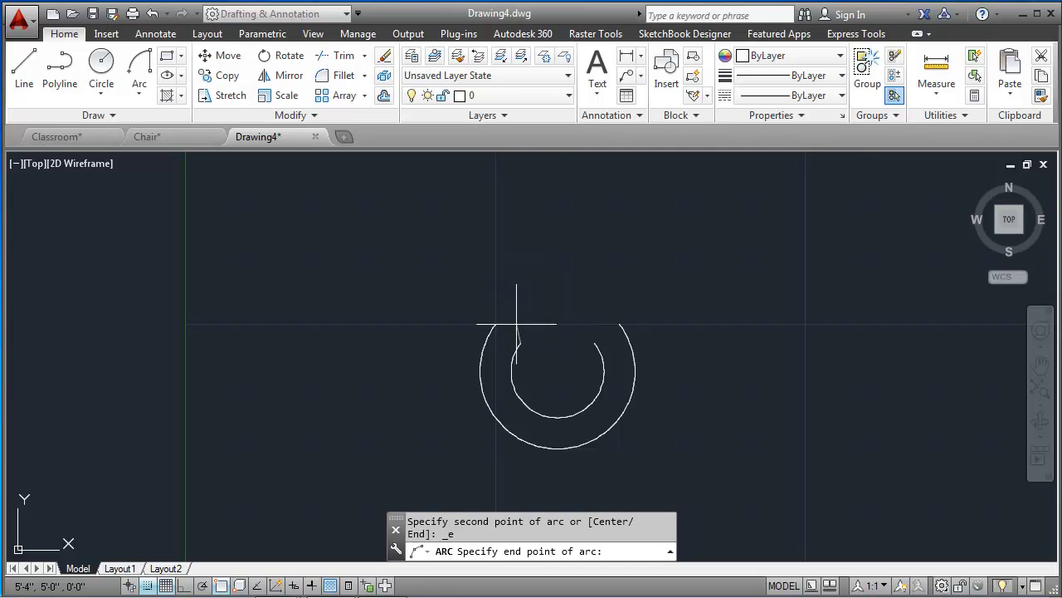
click(495, 323)
text(3)
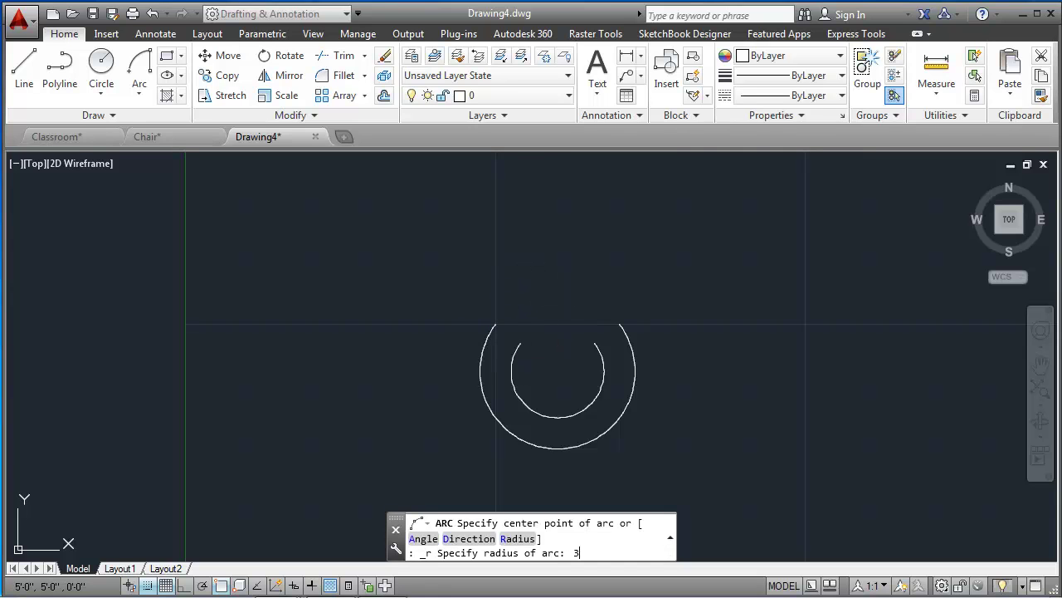
key(Return)
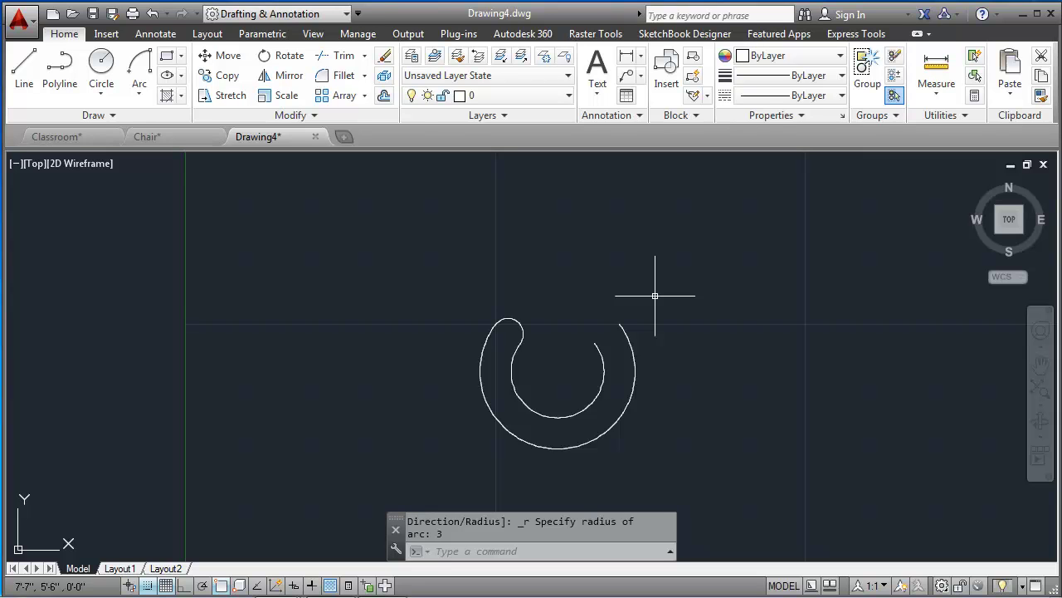
Close the right opening with a start-end-radius arc from the outer arc's end to the inner arc's end, radius 3".
click(138, 96)
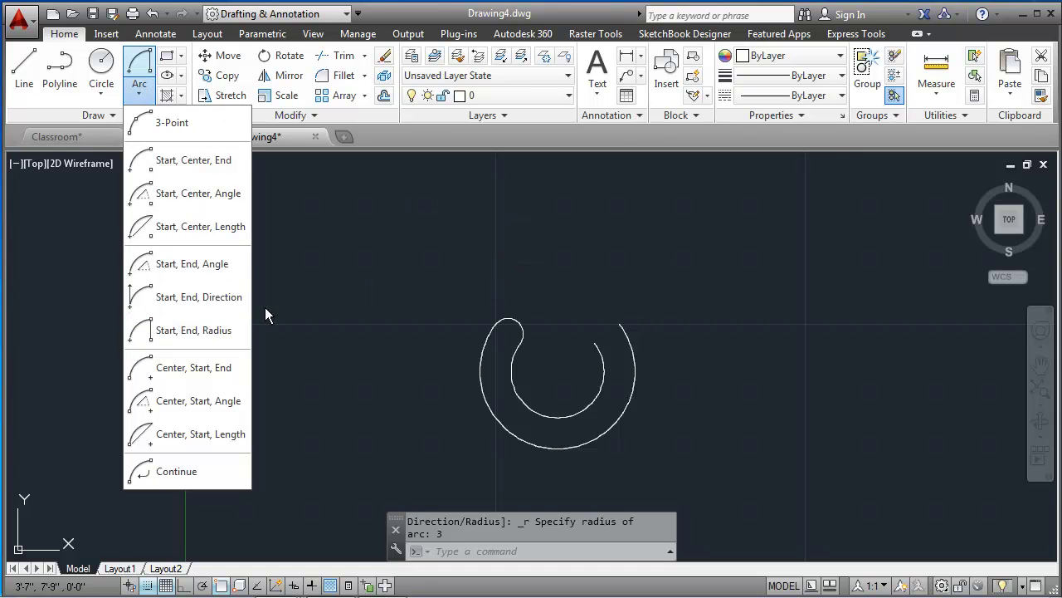
click(212, 329)
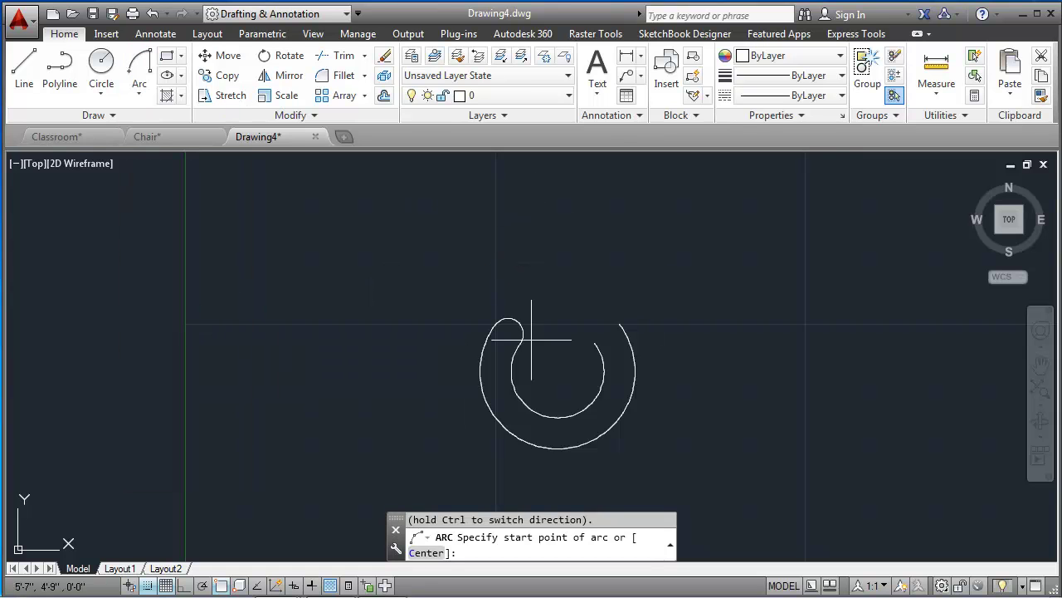
click(619, 324)
click(595, 341)
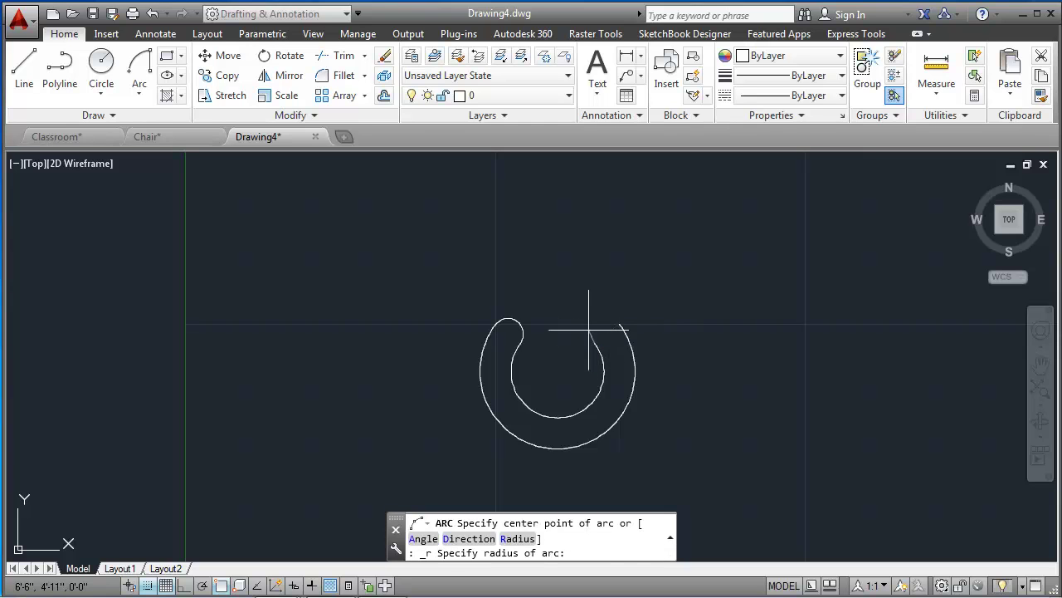
text(3)
key(Return)
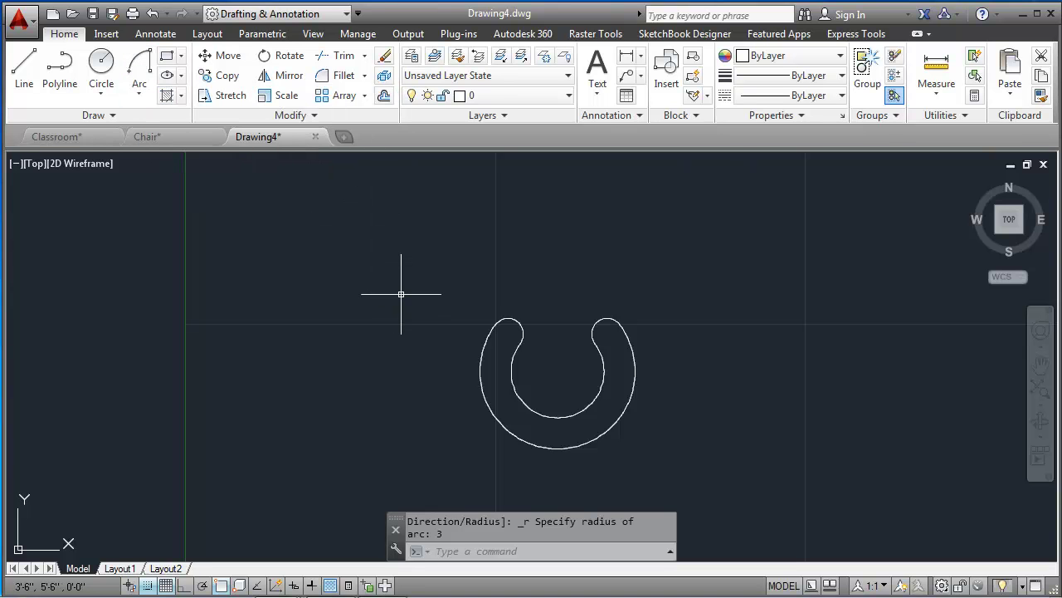
Draw a start-end-radius arc from the right end cap's midpoint to the left end cap's midpoint, radius 10".
text(arc)
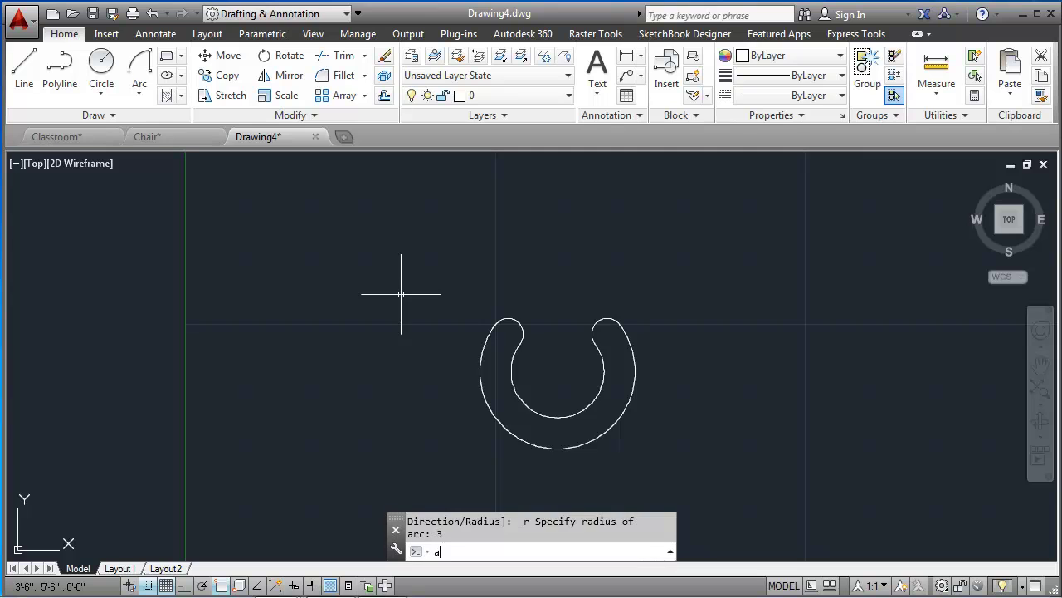
key(Return)
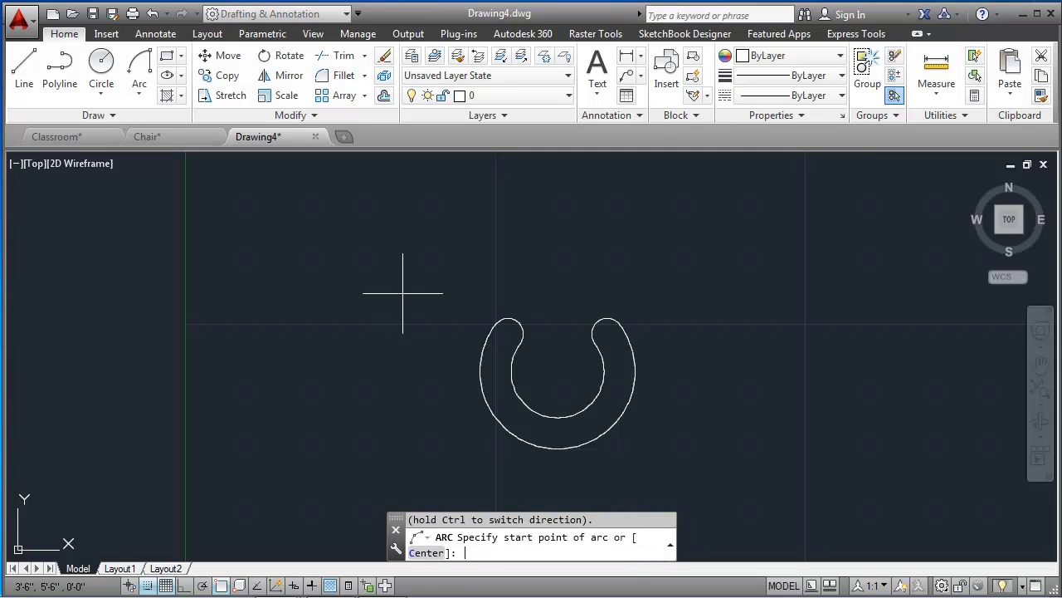
click(598, 322)
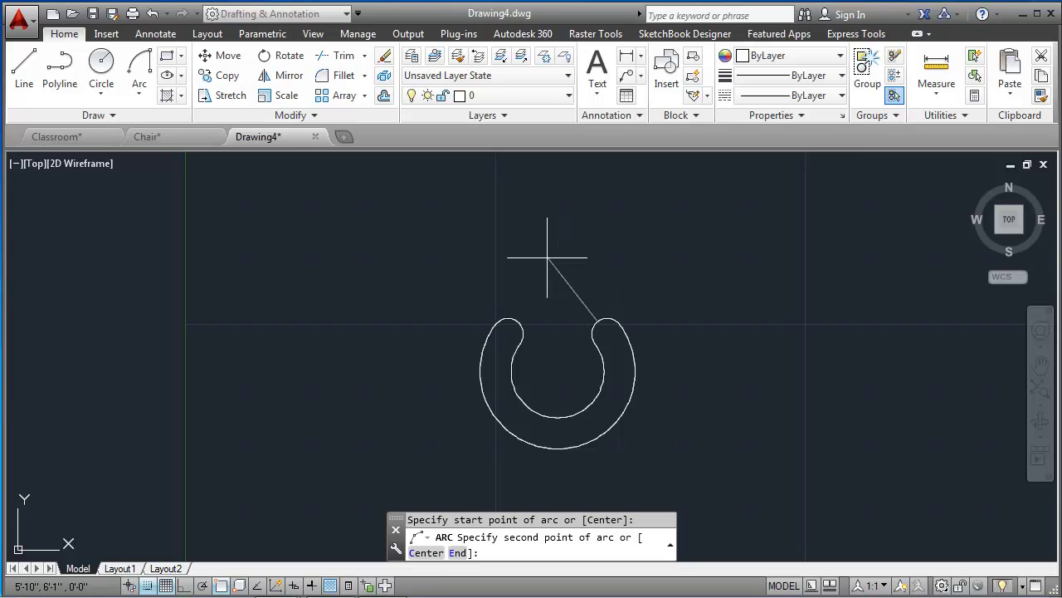
text(e)
key(Return)
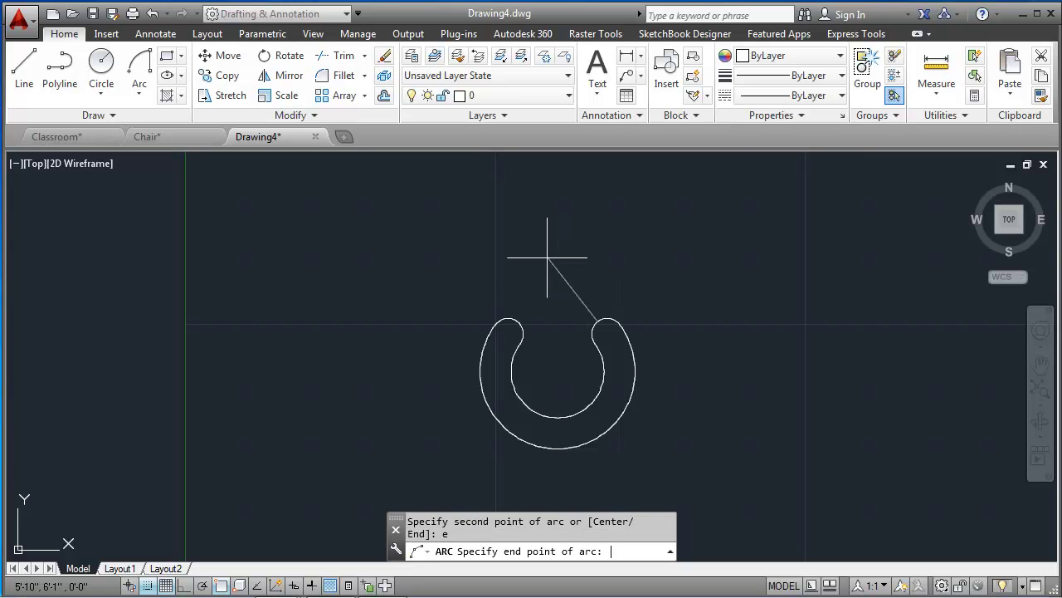
click(517, 322)
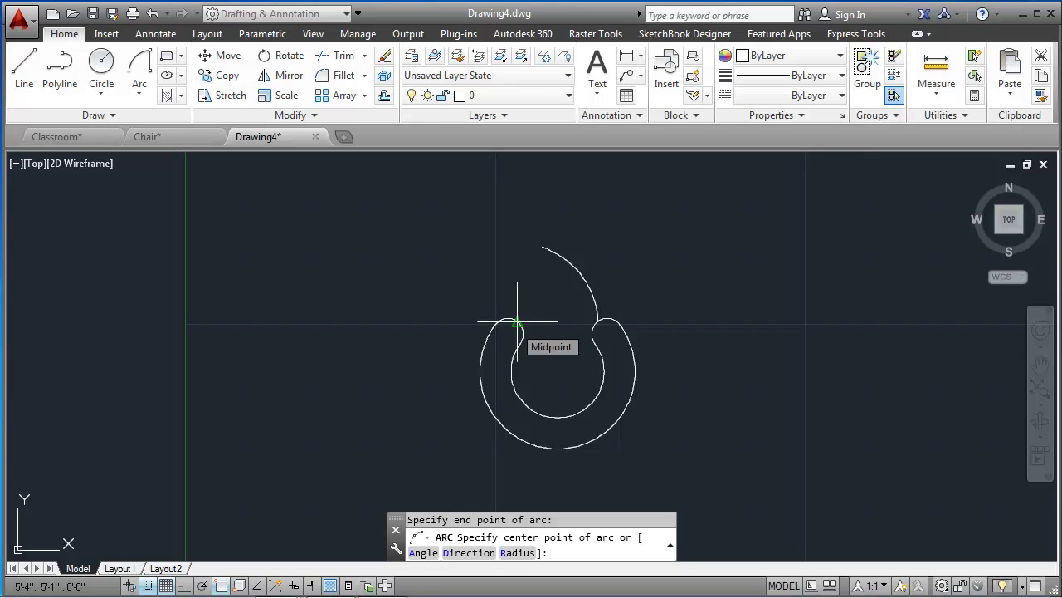
text(r)
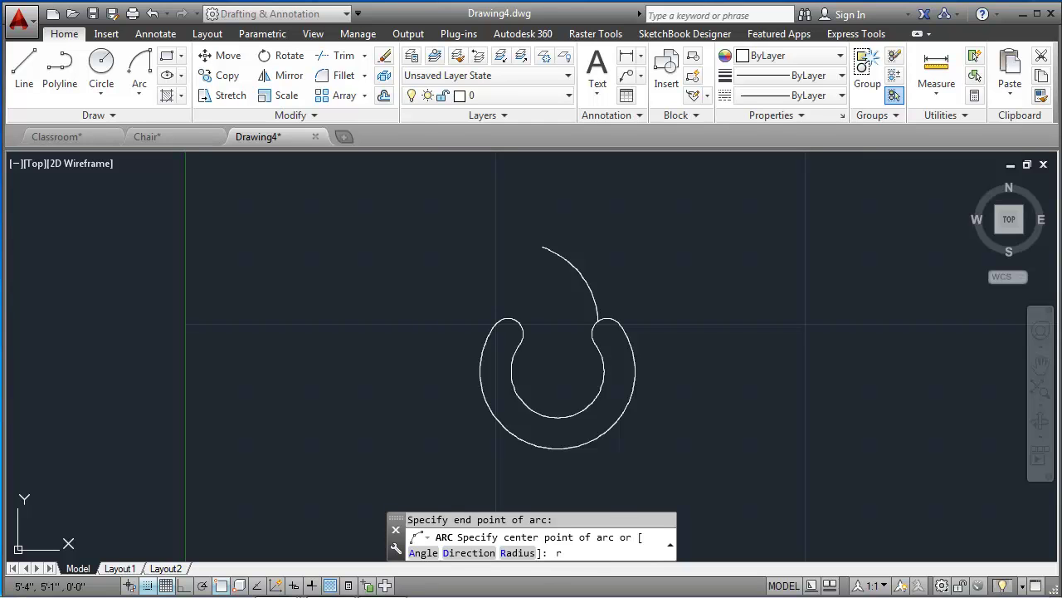
key(Return)
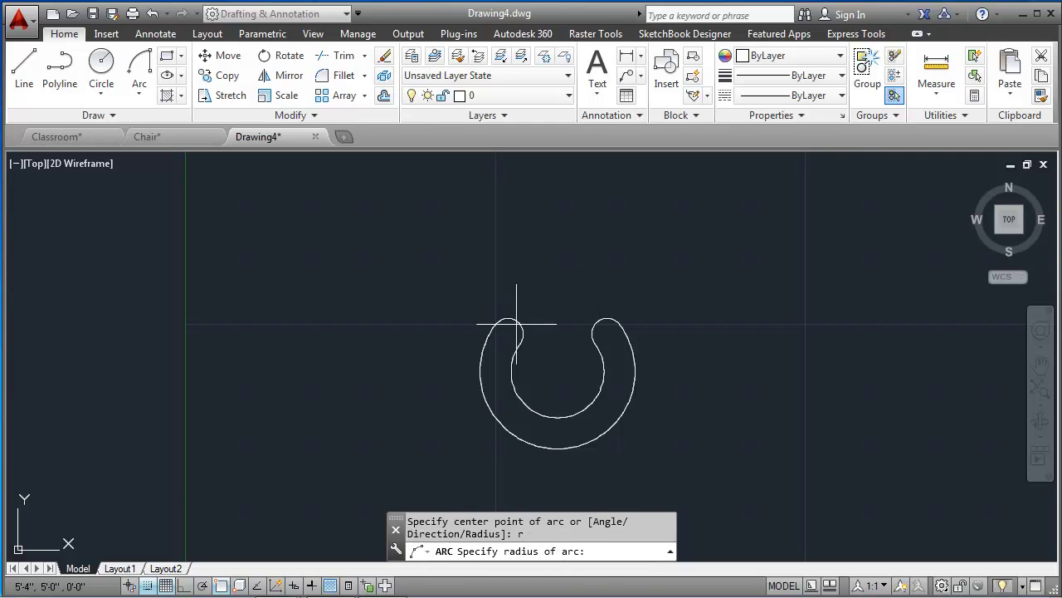
text(10)
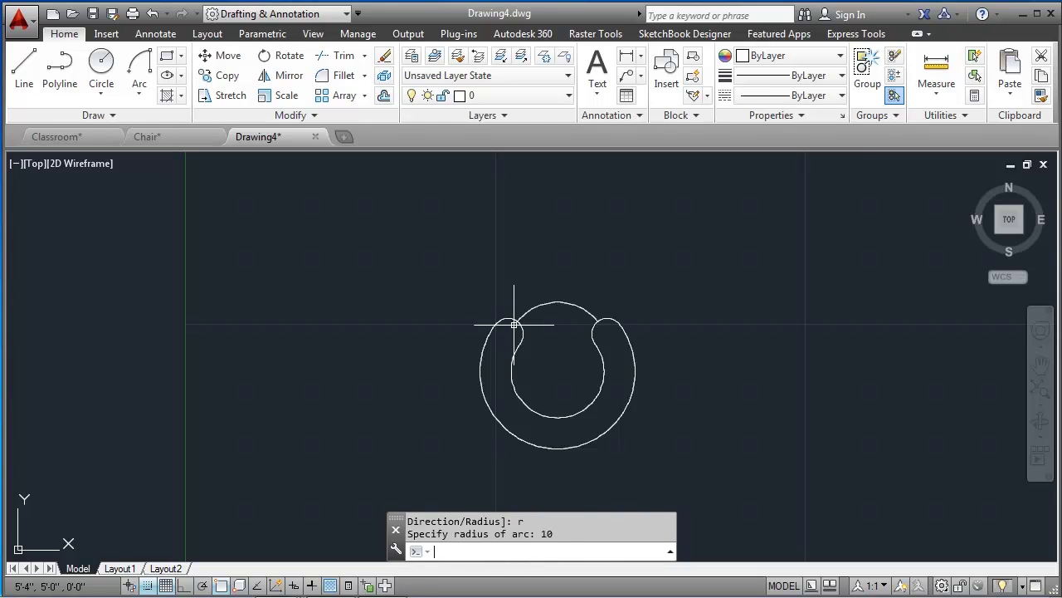
key(Return)
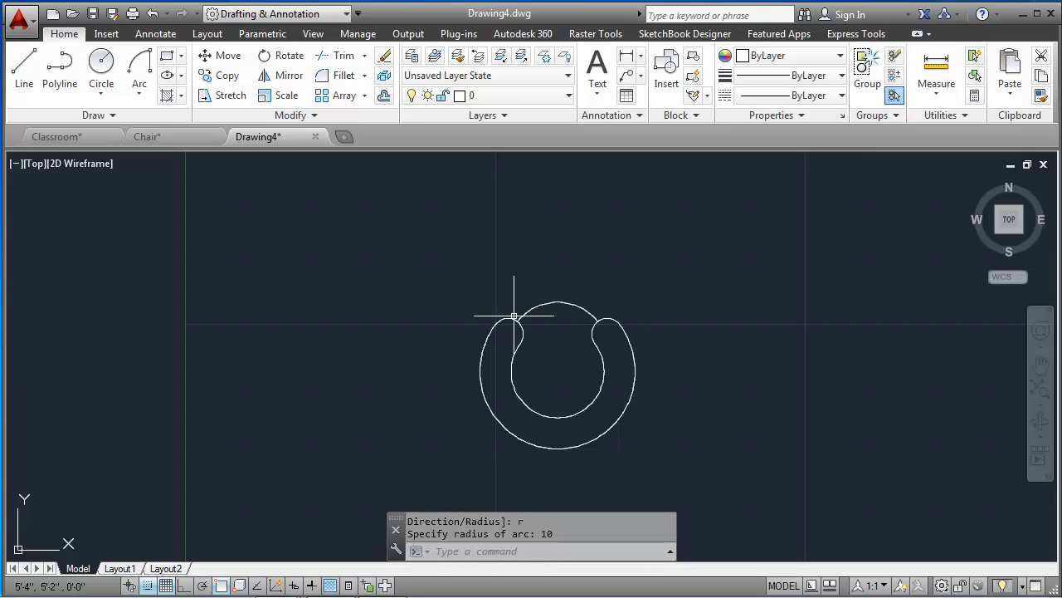